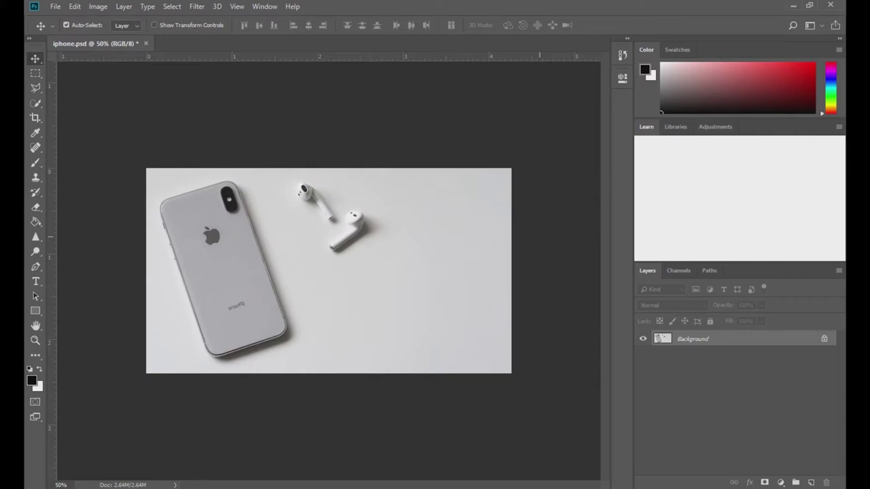
Duplicate the Background layer
drag(721, 340, 811, 482)
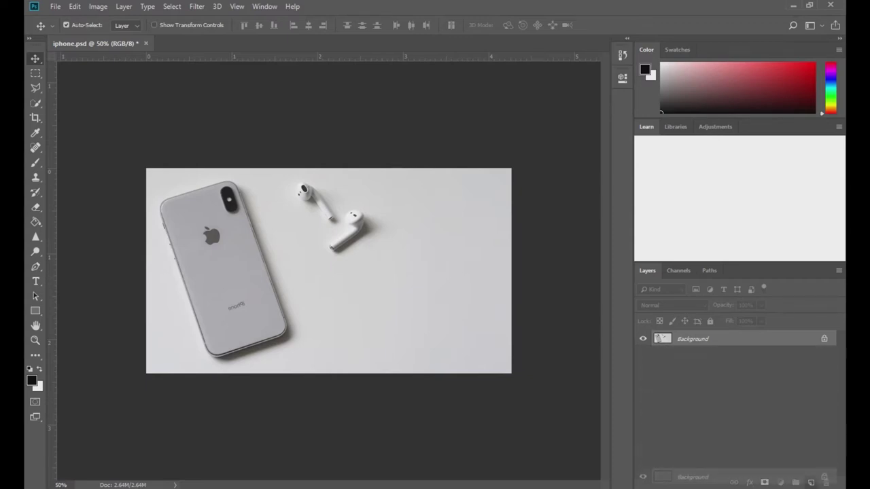
drag(693, 477, 811, 482)
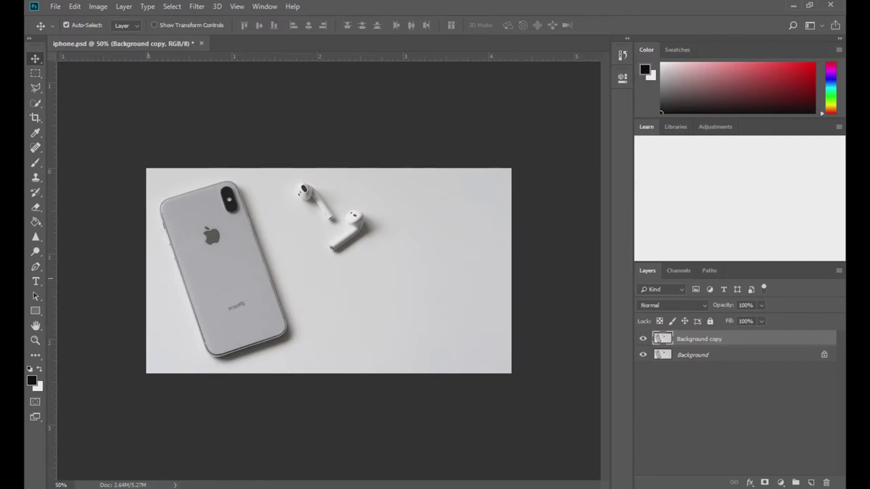
Add the text "AMAZING FEATURES" in the empty area beside the phone, below the earbuds
key(t)
click(337, 301)
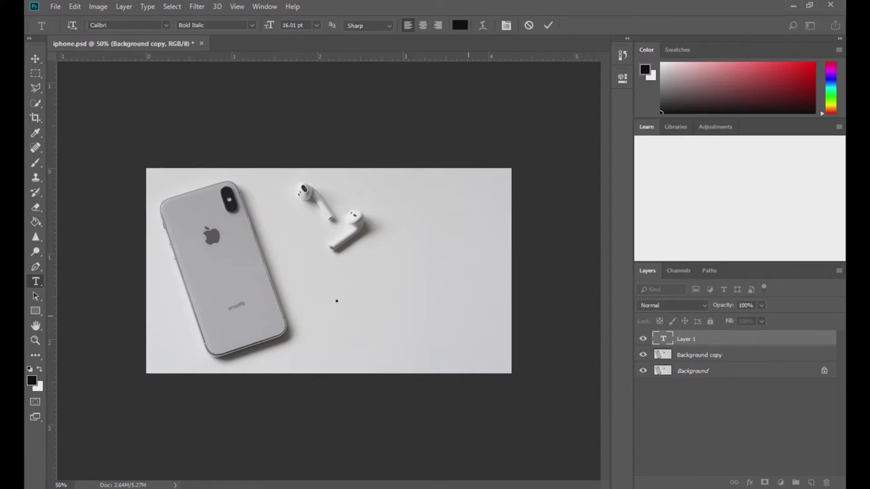
text(AMAZI)
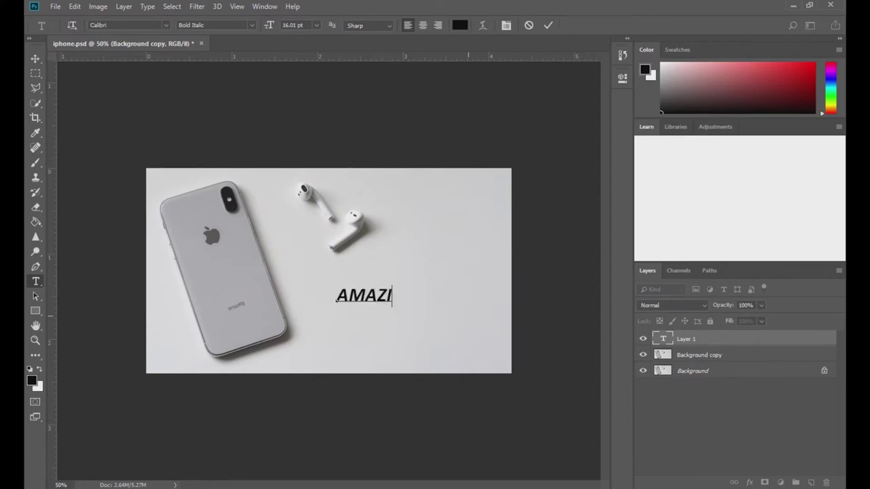
text(NG FEAT)
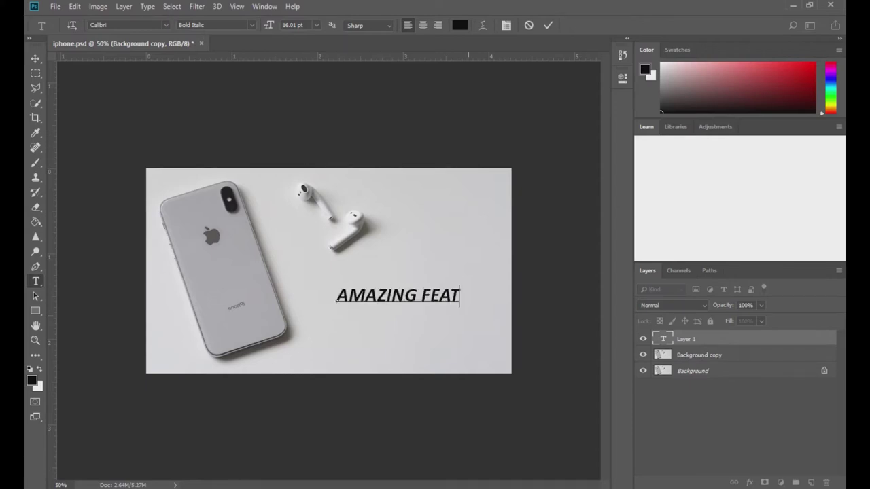
text(URES)
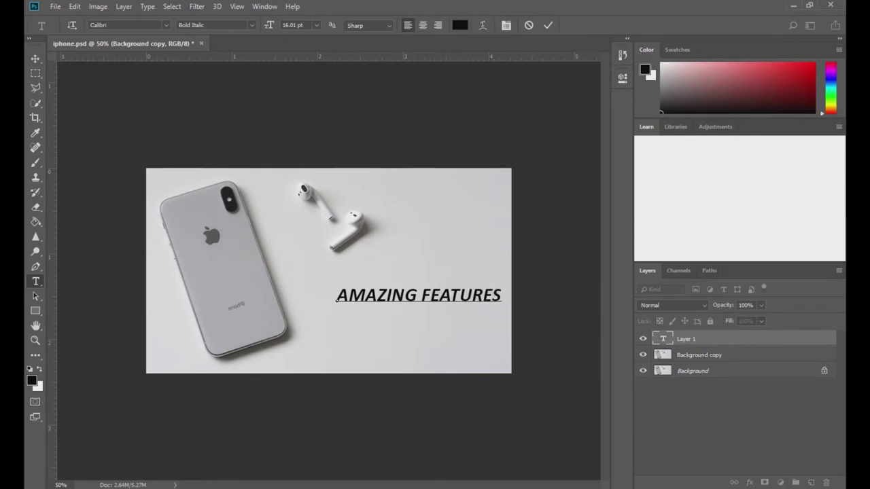
key(ctrl)
key(ctrl+Return)
Enlarge the AMAZING FEATURES text to 22.01 pt and reposition it to fit between the phone and the image's right edge
drag(379, 298, 495, 296)
click(35, 282)
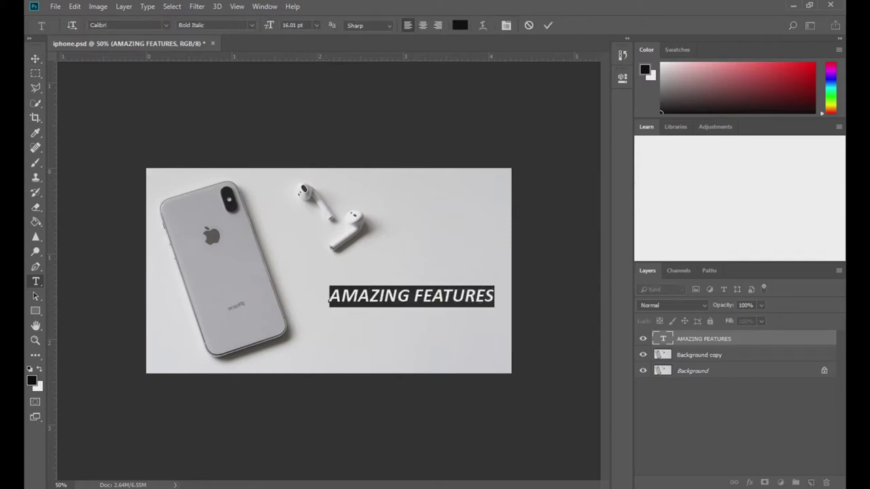
drag(269, 25, 273, 25)
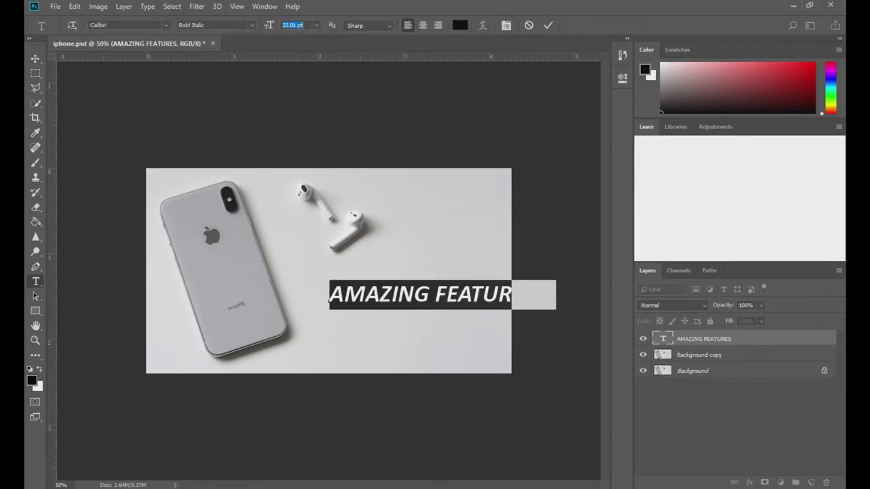
click(35, 58)
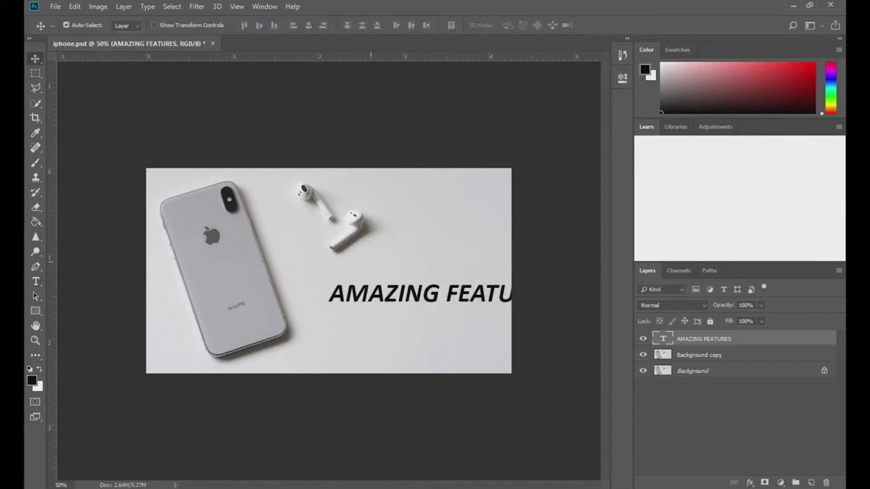
drag(402, 291, 353, 291)
drag(434, 292, 438, 284)
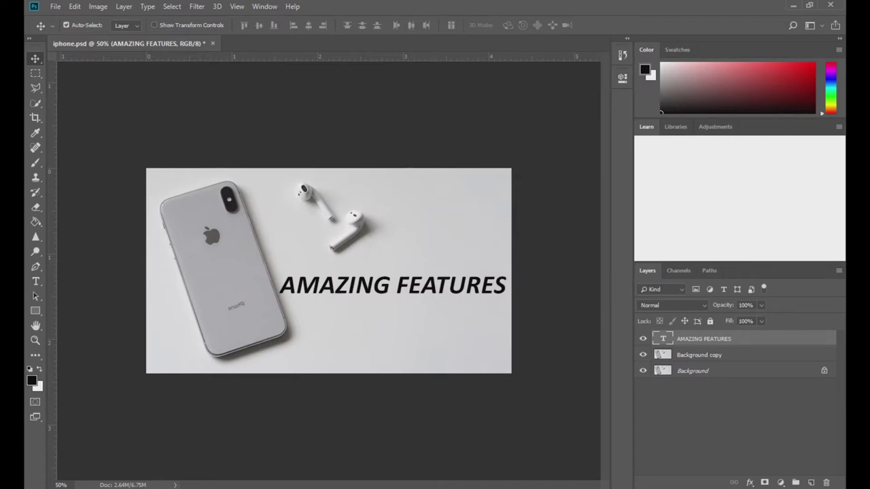
right_click(713, 339)
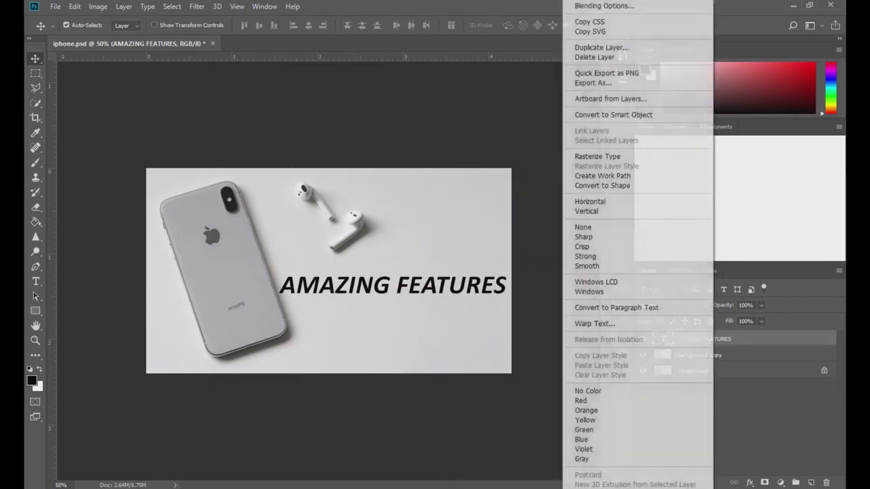
click(604, 5)
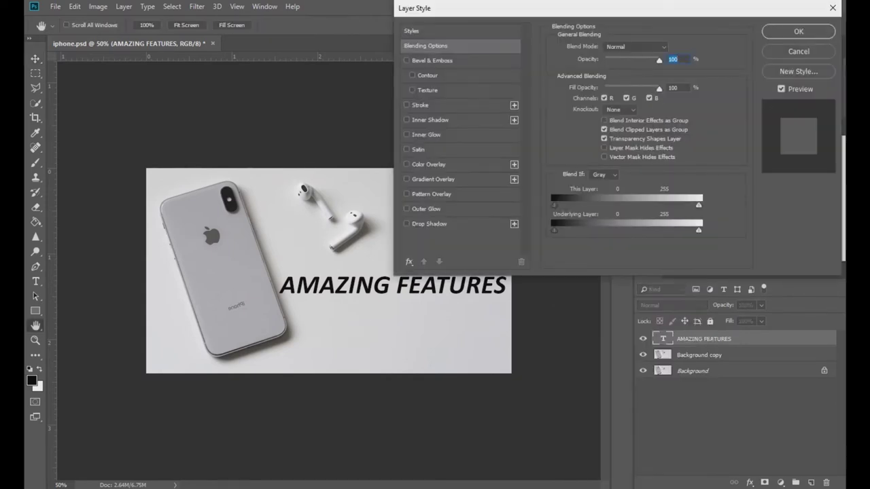
click(799, 51)
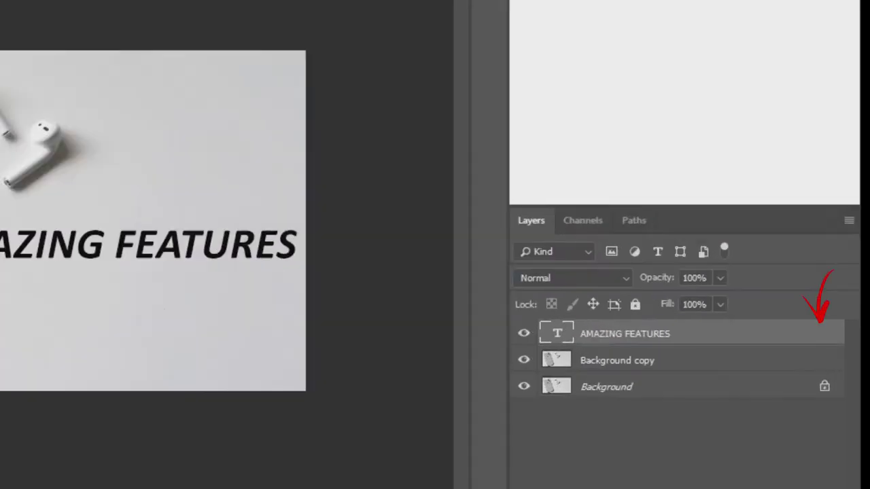
Apply a Gradient Overlay to the AMAZING FEATURES text layer using the Violet, Orange preset
double_click(809, 334)
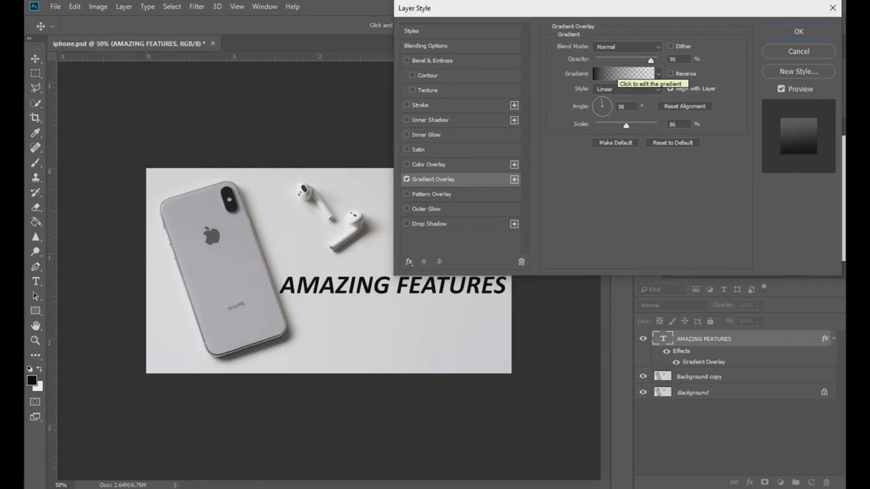
click(620, 74)
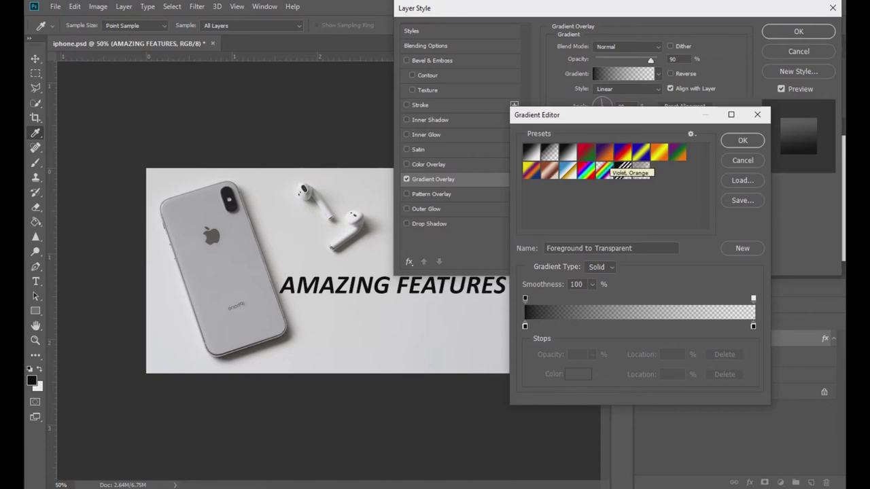
click(605, 167)
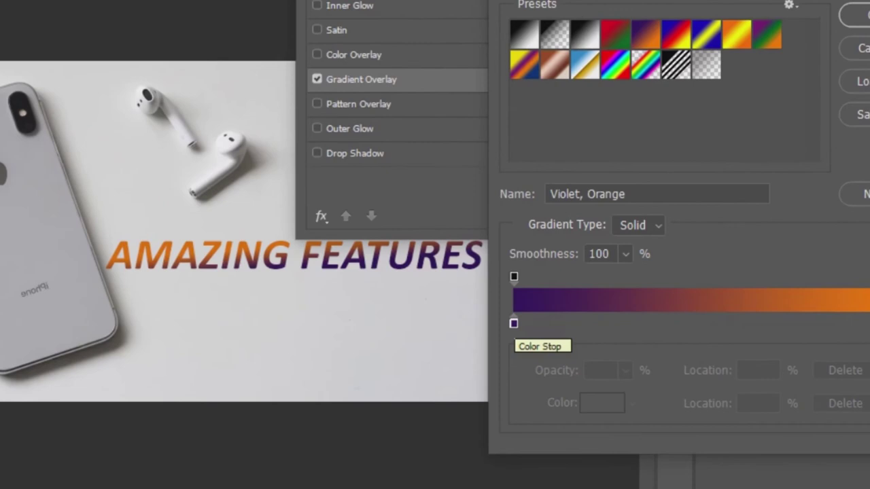
Change the gradient's violet color stop at location 0% to teal blue 0e6086
click(514, 324)
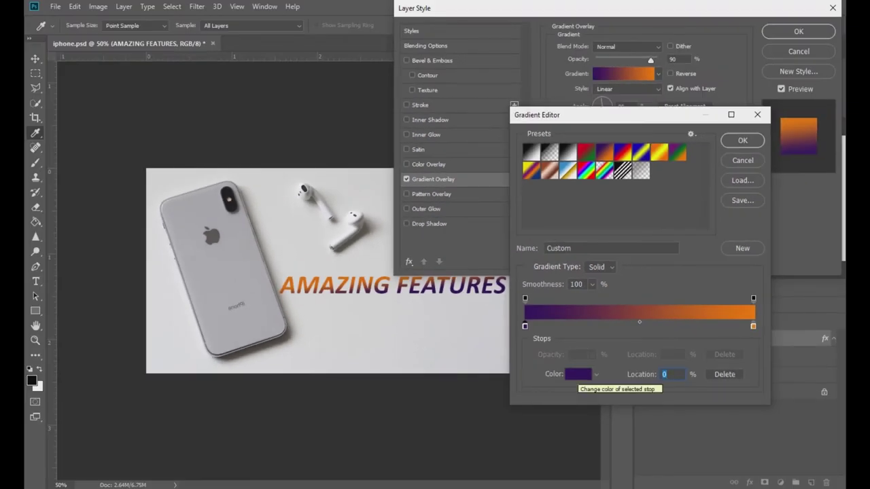
click(578, 375)
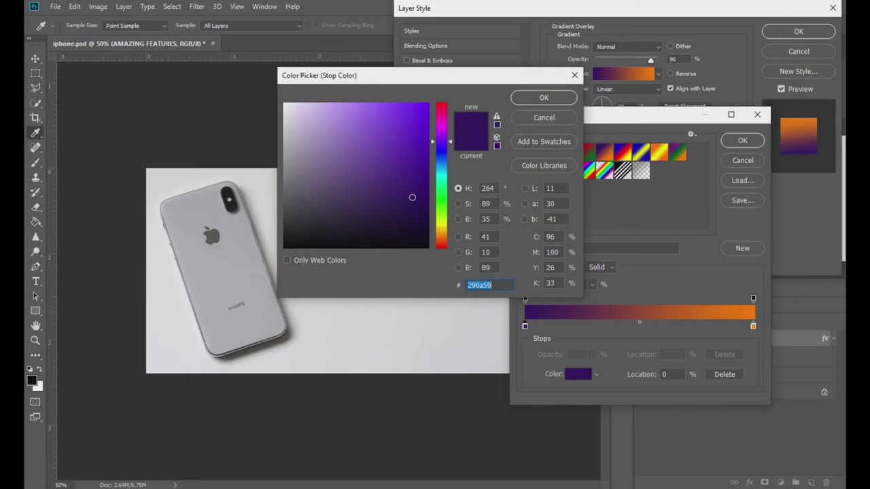
text(0e5a86)
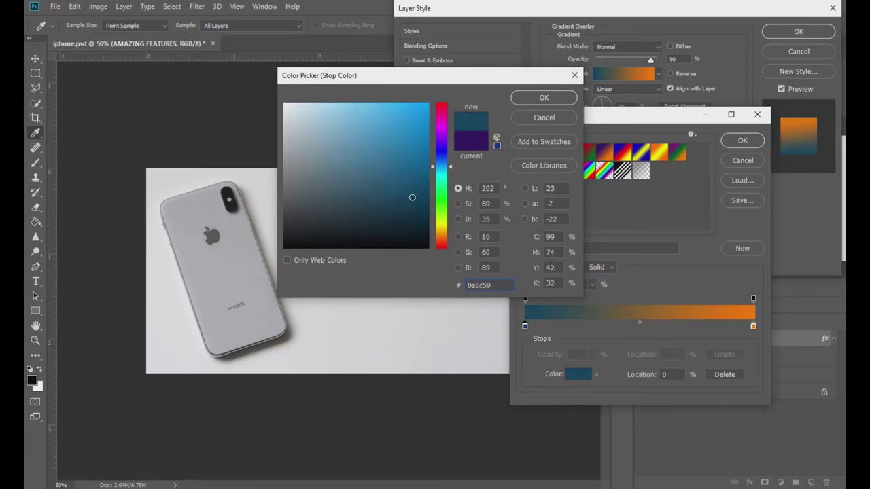
click(414, 171)
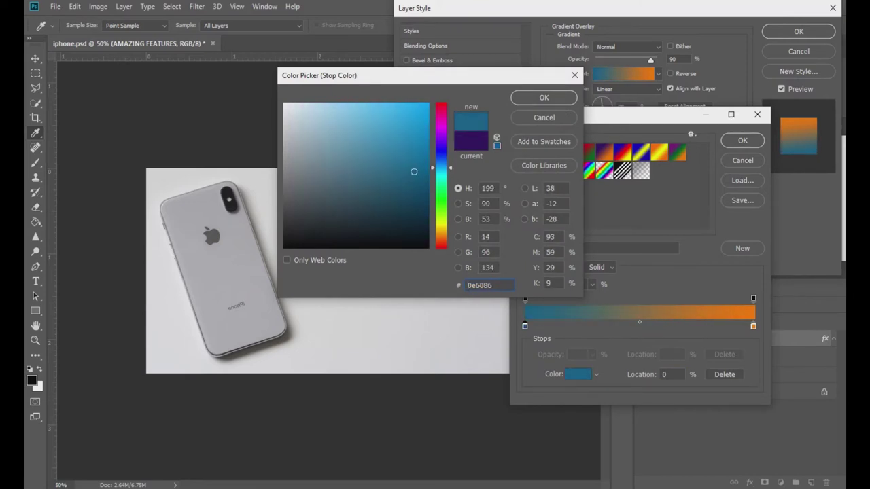
click(544, 97)
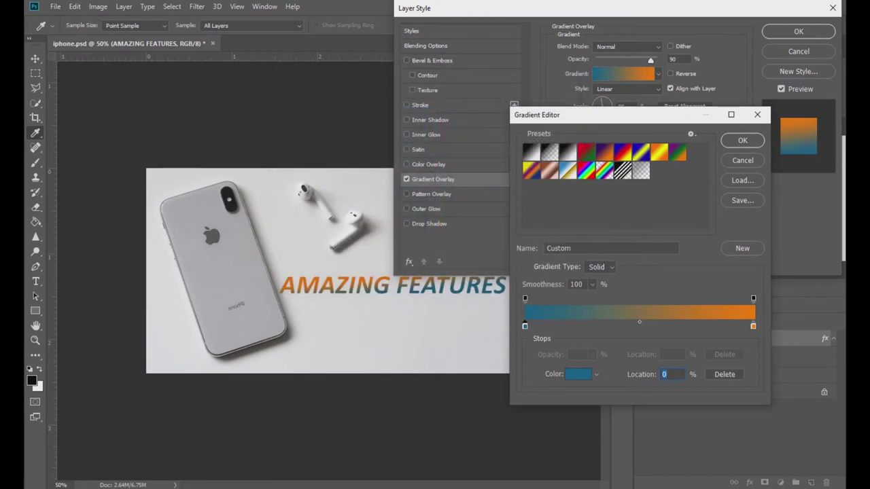
Change the gradient's orange color stop at location 100% to dark navy 051061
click(754, 326)
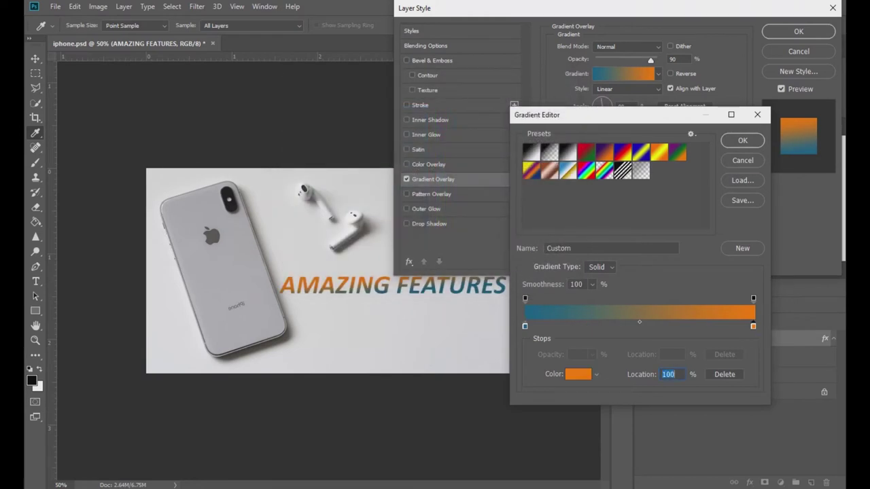
double_click(753, 327)
text(001eff)
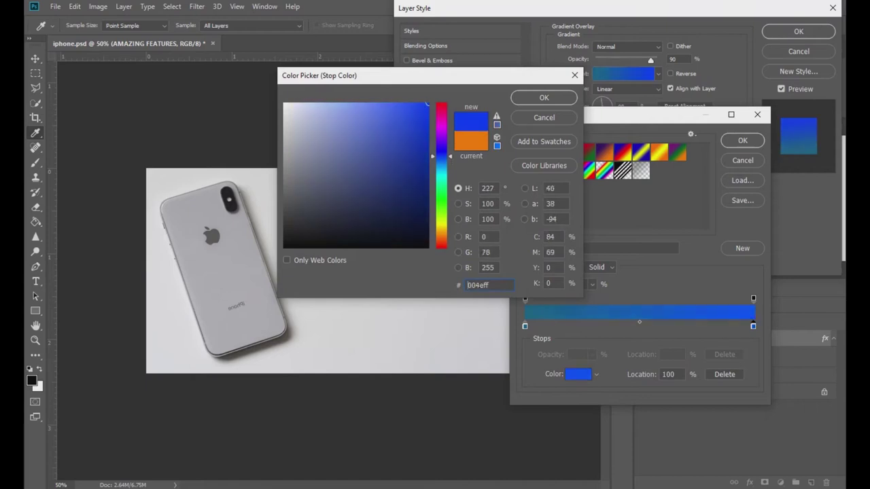
click(422, 193)
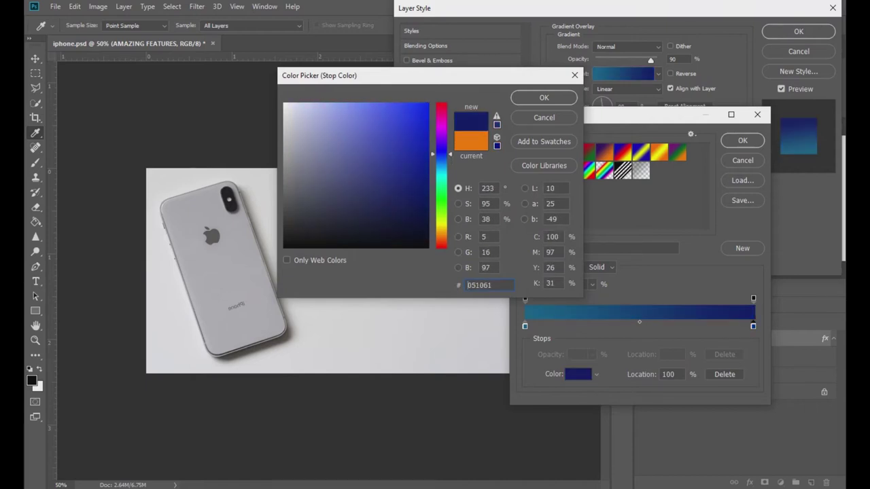
click(543, 97)
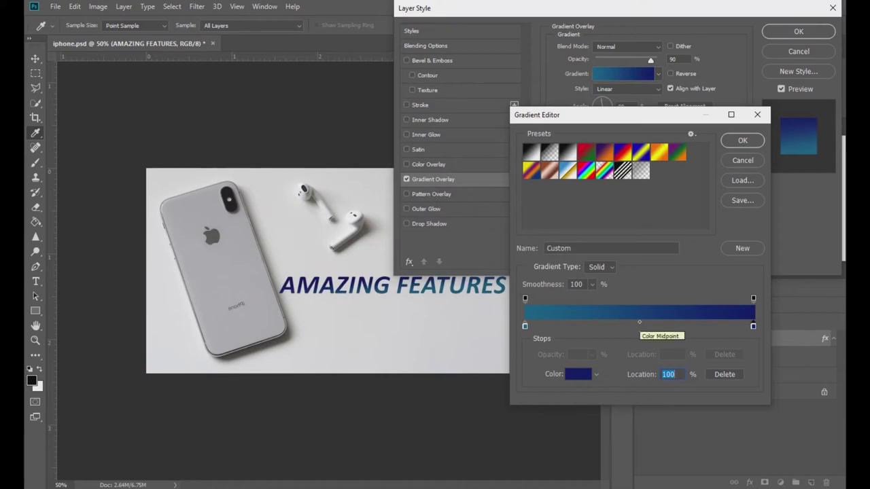
Try different locations for the gradient's color midpoint and return it to 50%
click(639, 322)
double_click(665, 373)
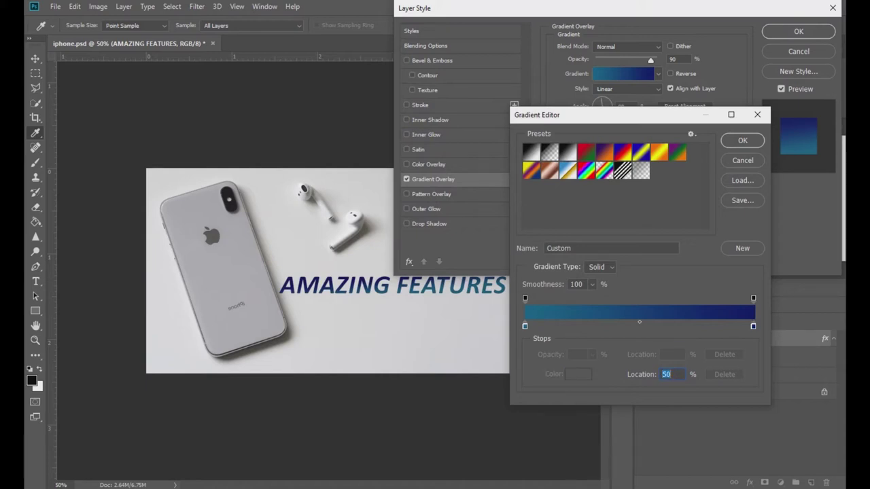
mouse_move(639, 322)
mouse_down()
mouse_move(687, 322)
mouse_move(602, 322)
mouse_move(637, 322)
mouse_up()
scroll(665, 374, up, 20)
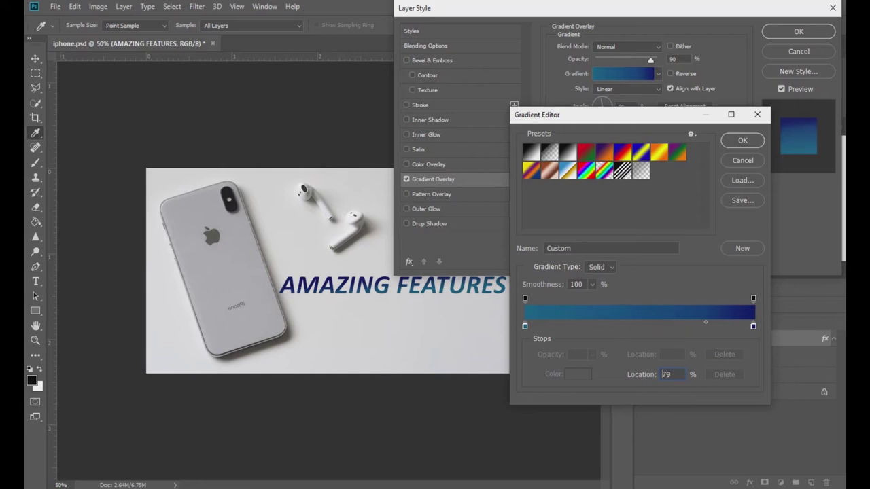
scroll(665, 374, down, 20)
scroll(665, 374, up, 10)
scroll(666, 374, down, 6)
scroll(666, 374, up, 13)
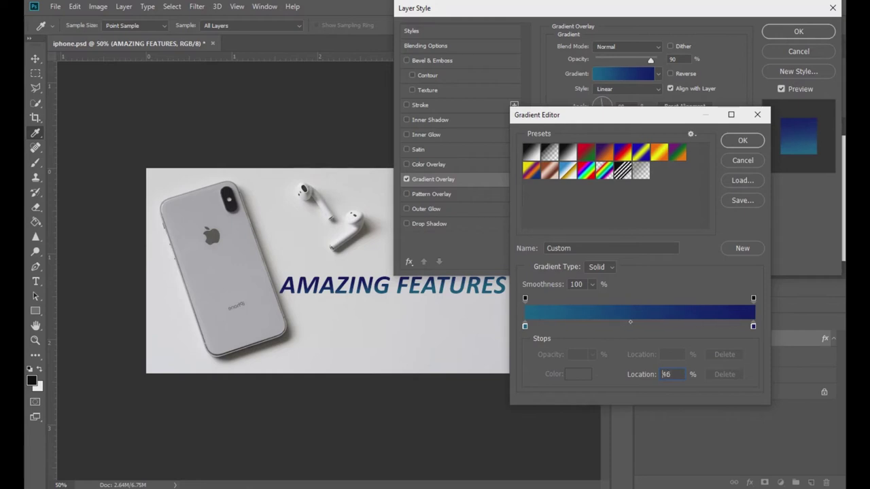
double_click(665, 374)
Change the gradient's color stop at location 0% to 1a749d and accept the edited gradient
double_click(525, 326)
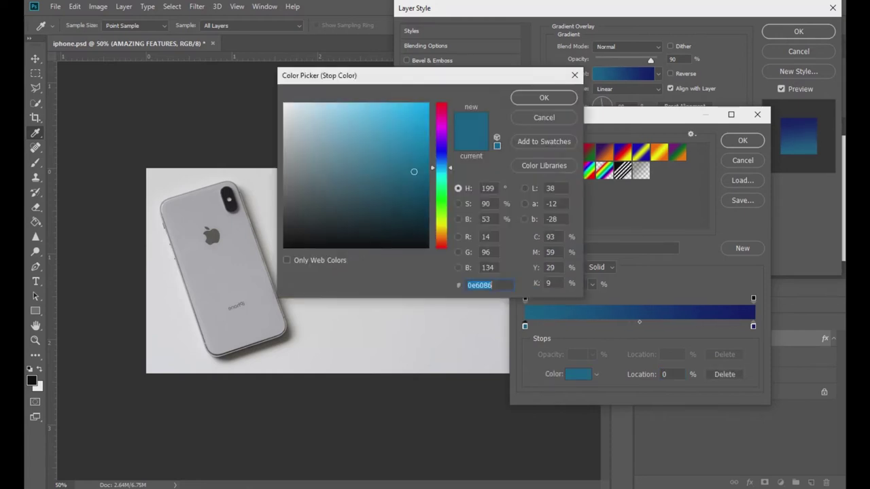
text(1a749d)
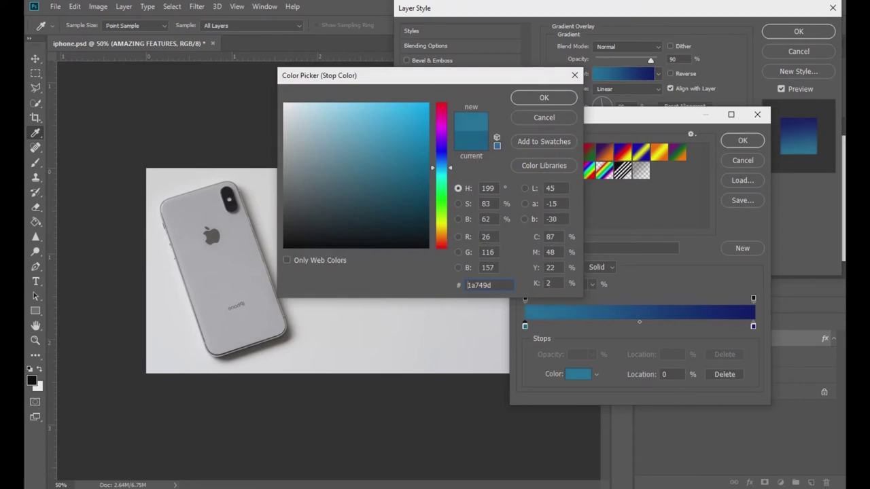
key(Return)
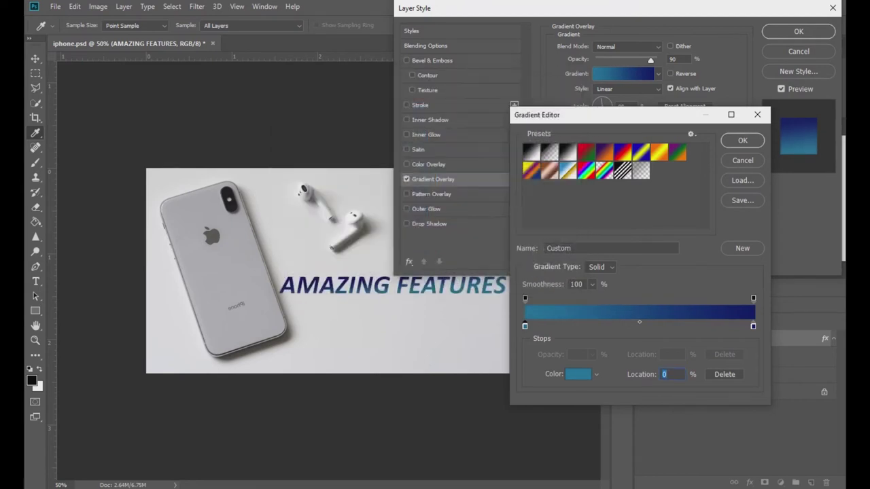
key(Return)
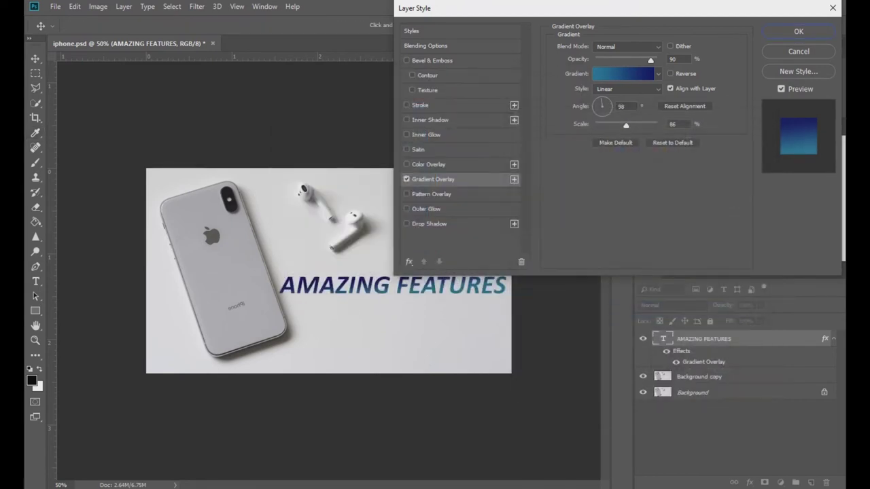
Set the gradient overlay's angle to 36°, accept the layer style, and compare the text with its effects hidden and shown
drag(602, 100, 607, 100)
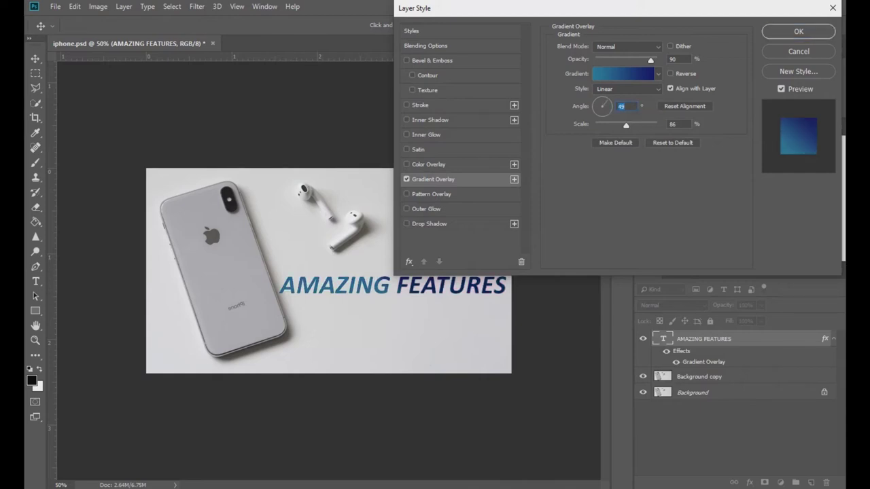
click(606, 109)
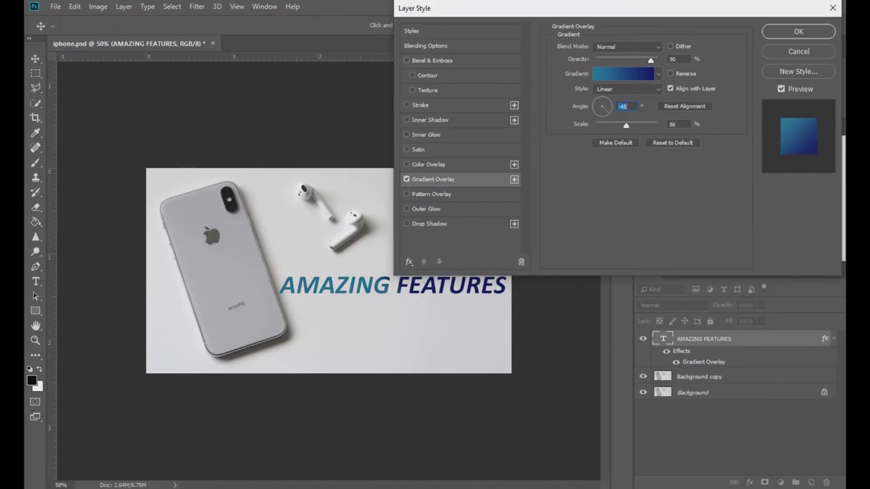
click(598, 105)
text(56)
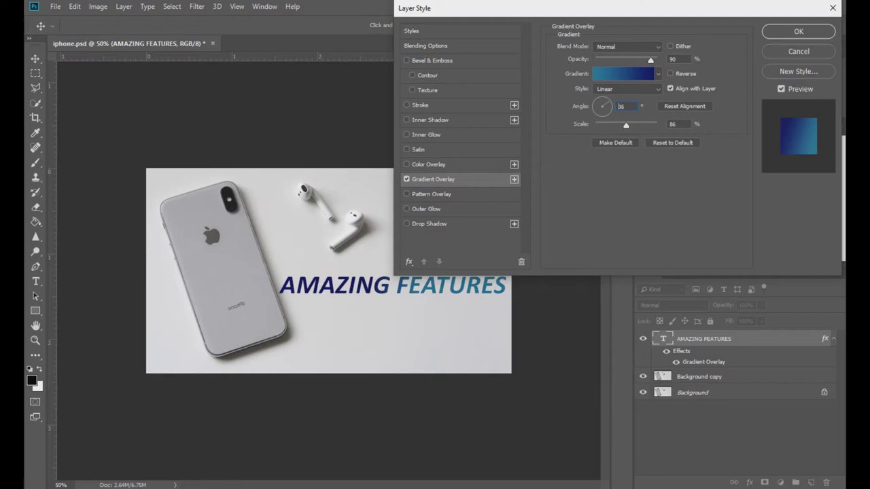
key(Return)
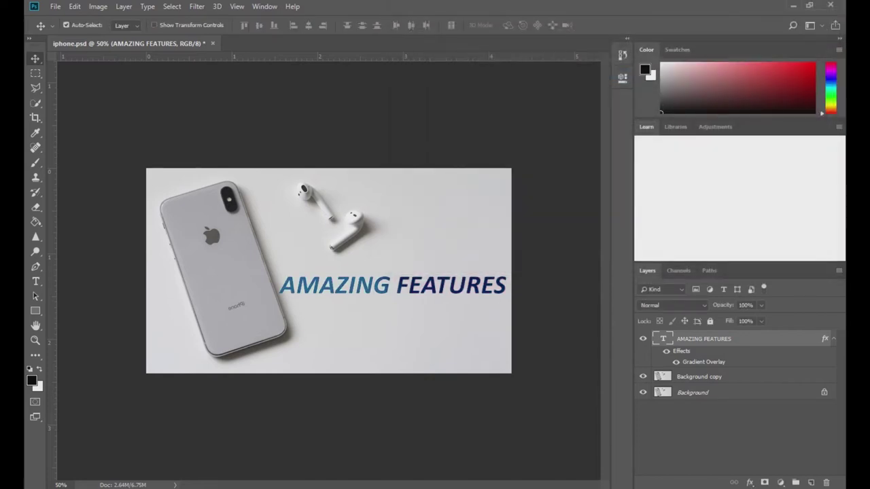
click(666, 351)
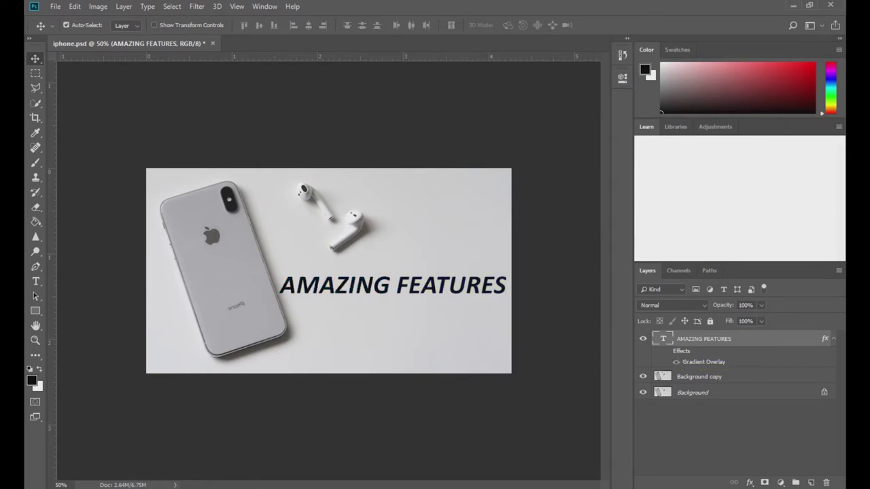
click(666, 351)
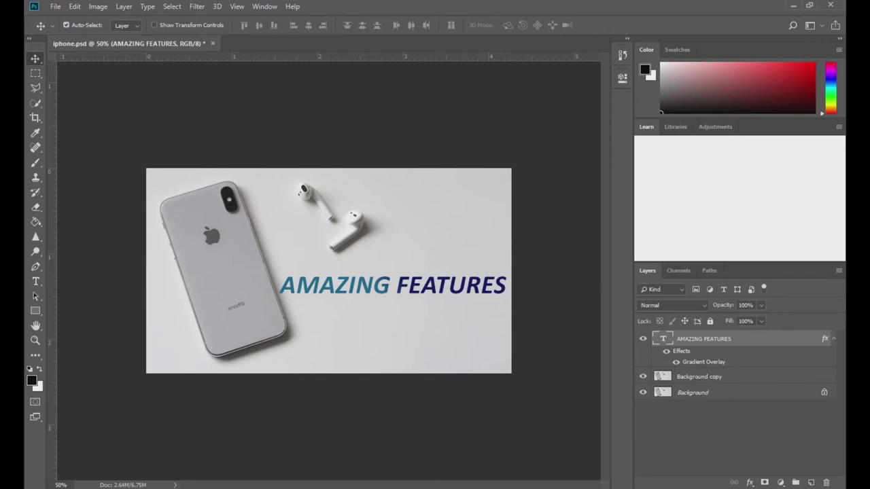
Slightly adjust the AMAZING FEATURES gradient's teal 0% stop color, move the color midpoint close to that stop, and accept the changes
double_click(704, 363)
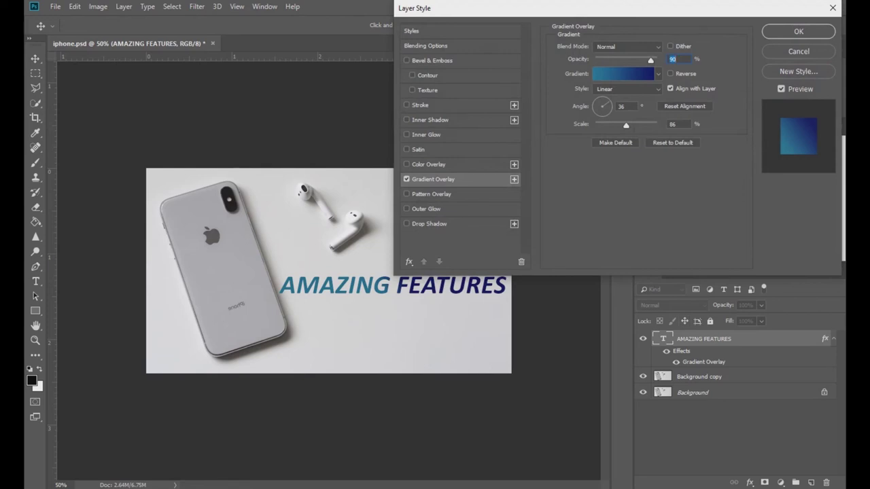
click(623, 73)
double_click(525, 327)
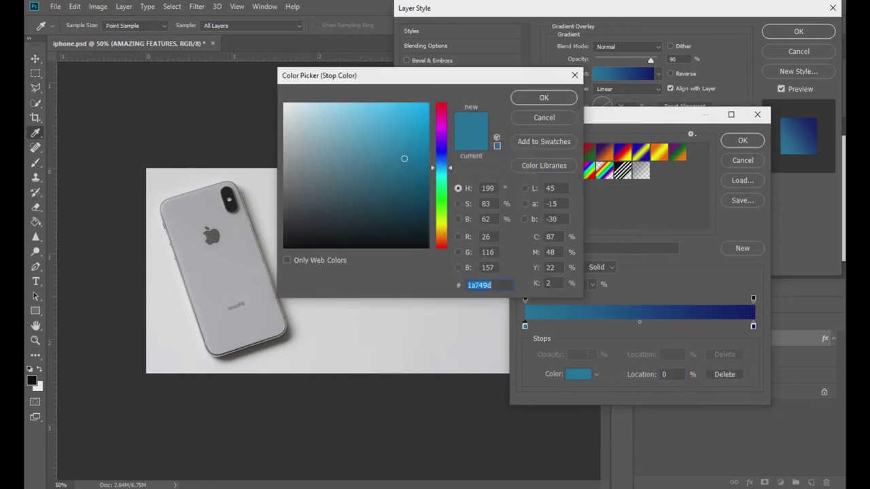
drag(404, 159, 398, 157)
click(543, 97)
drag(639, 322, 557, 321)
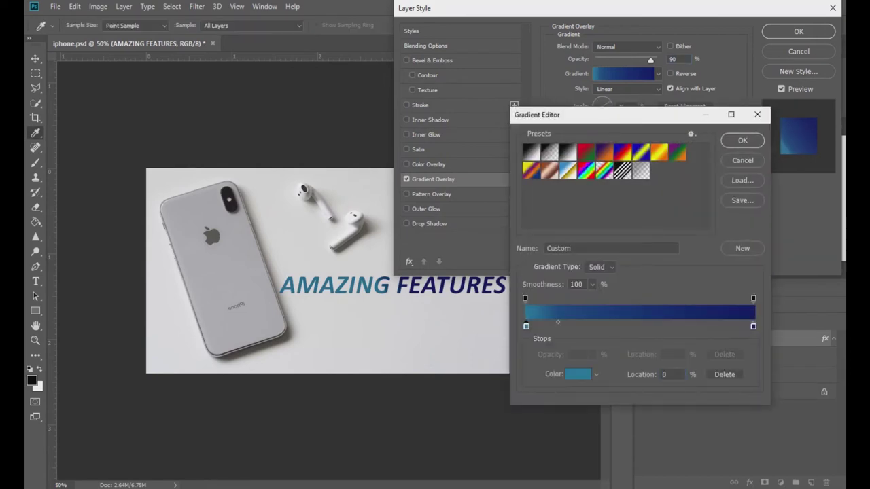
key(Return)
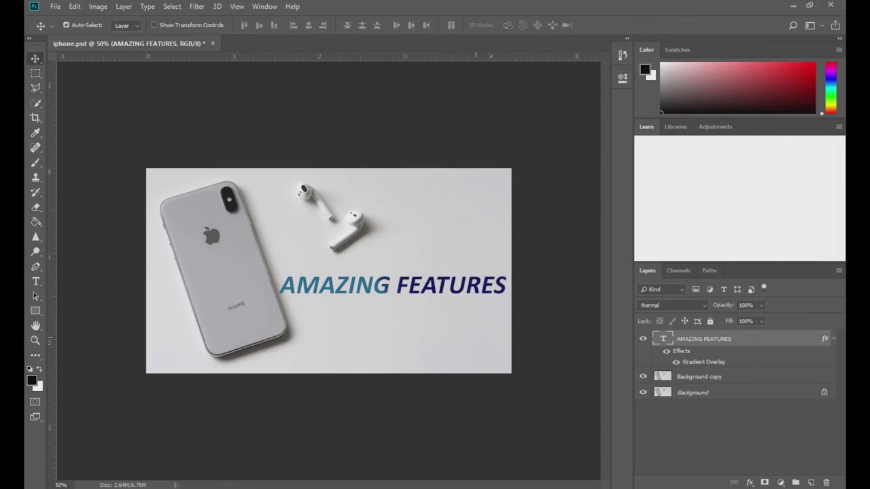
Reduce the AMAZING FEATURES text to 18.01 pt and move it right, near the photo's right edge
key(t)
drag(283, 285, 507, 286)
drag(270, 25, 268, 25)
click(35, 59)
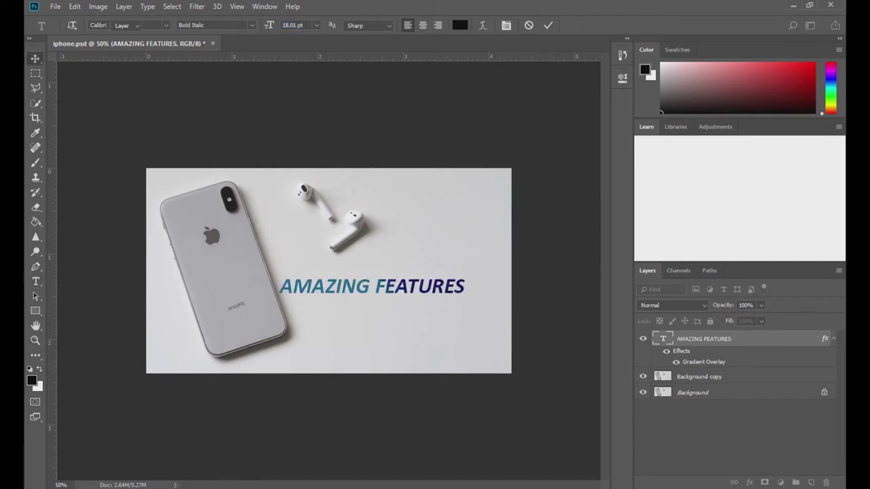
drag(359, 284, 396, 282)
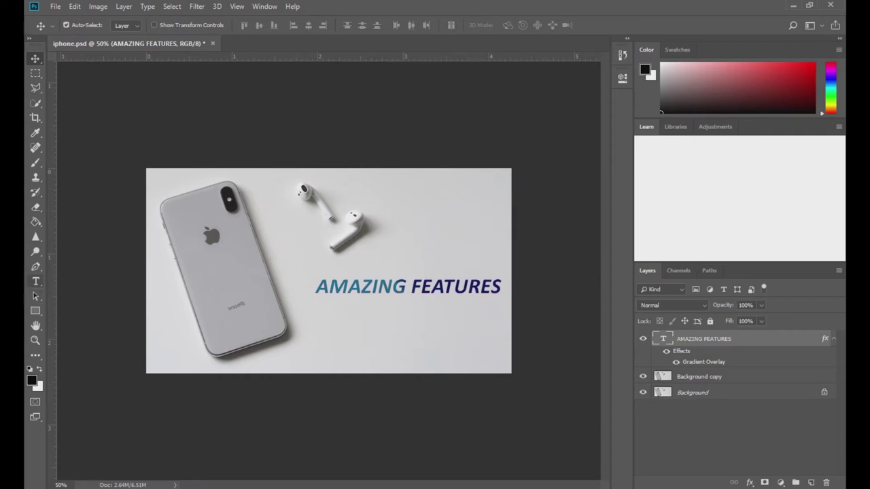
Add the text "10+" above AMAZING FEATURES, right of the earbuds, and set its font size to 50.01 pt
click(35, 281)
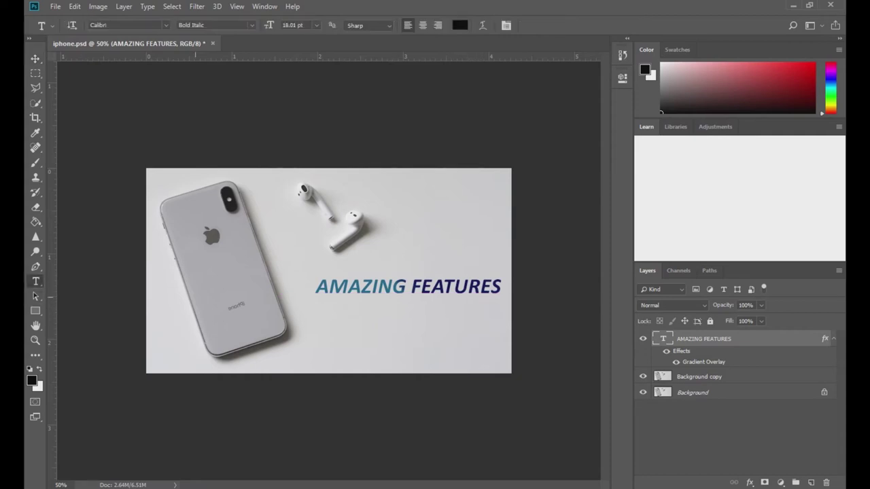
click(405, 236)
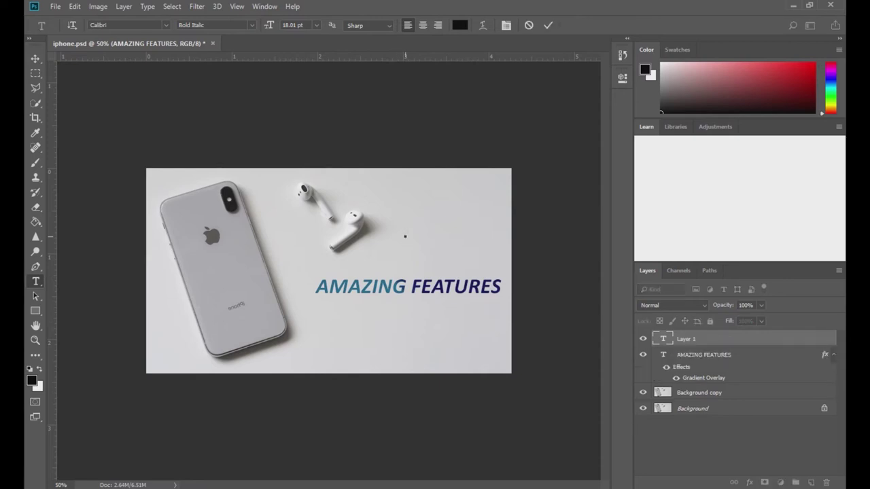
text(10+)
drag(438, 232, 406, 232)
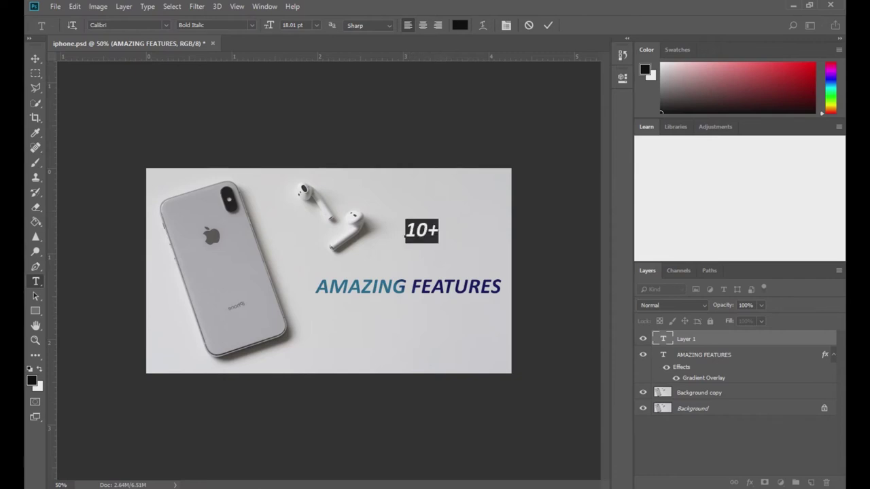
drag(270, 25, 289, 25)
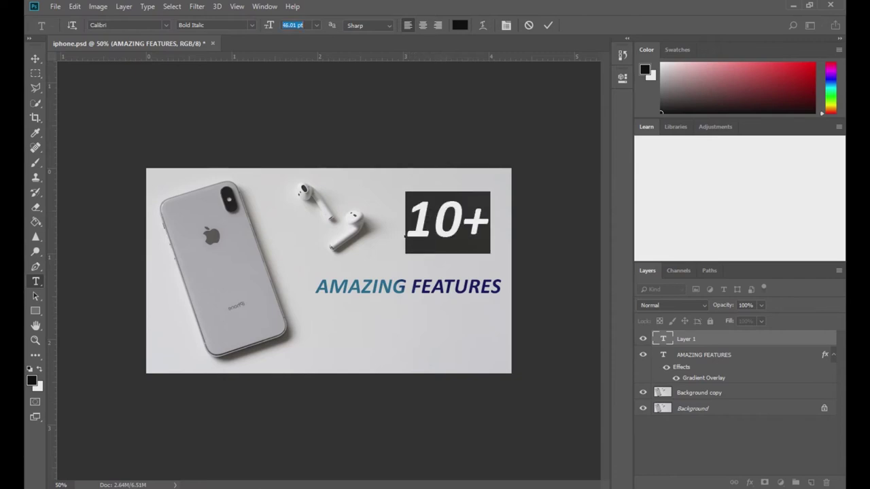
key(ctrl+shift+period)
key(ctrl+shift+period)
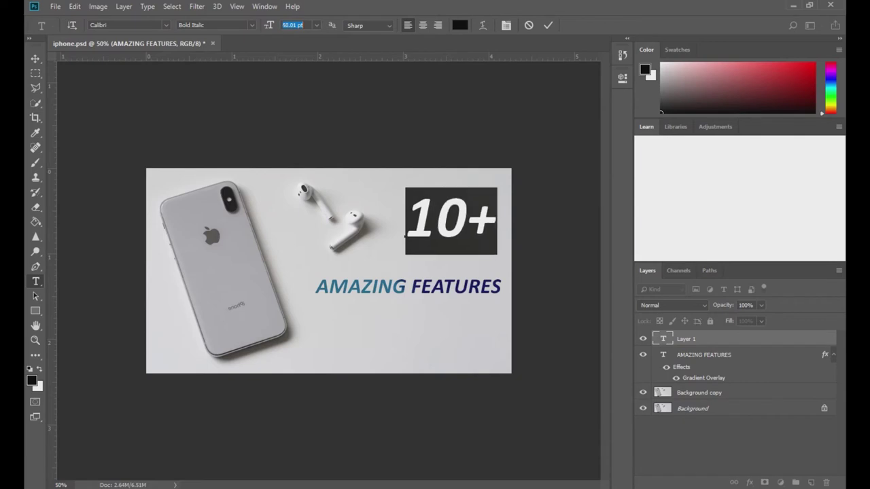
Change the 10+ text's font style to Bold and move the text slightly left above AMAZING FEATURES
click(214, 25)
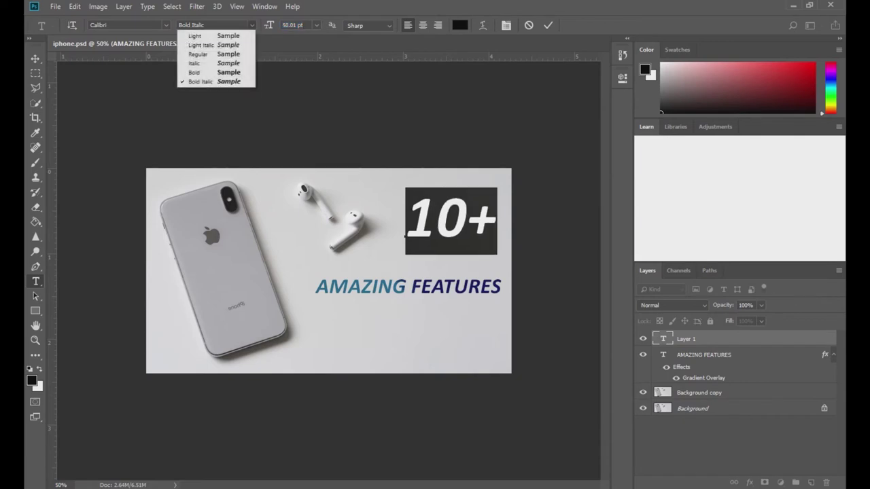
click(197, 72)
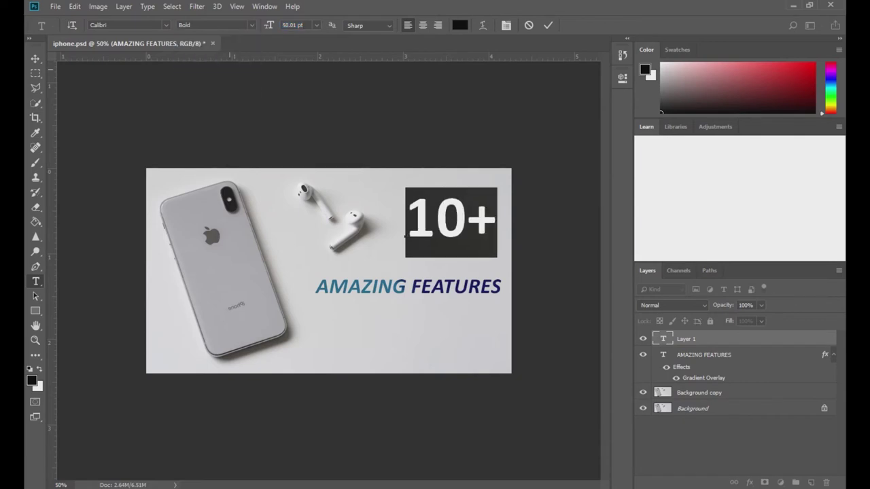
click(35, 59)
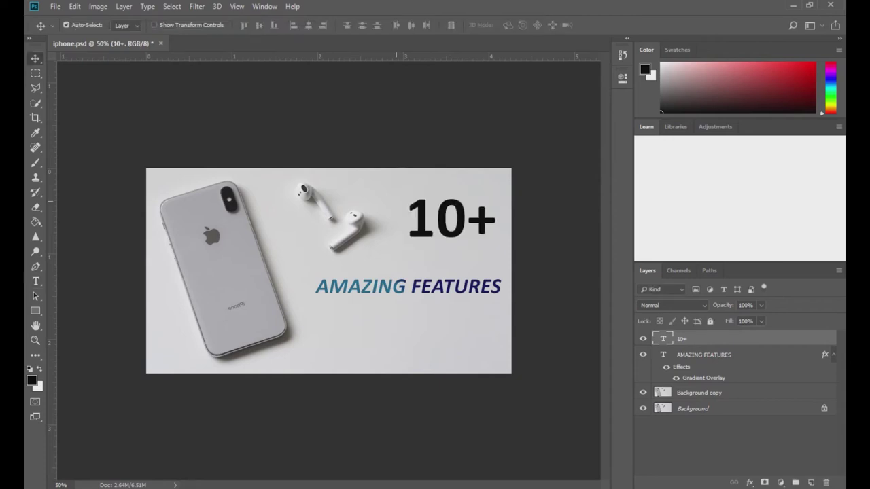
mouse_move(420, 222)
mouse_down()
mouse_move(405, 241)
mouse_move(403, 221)
mouse_up()
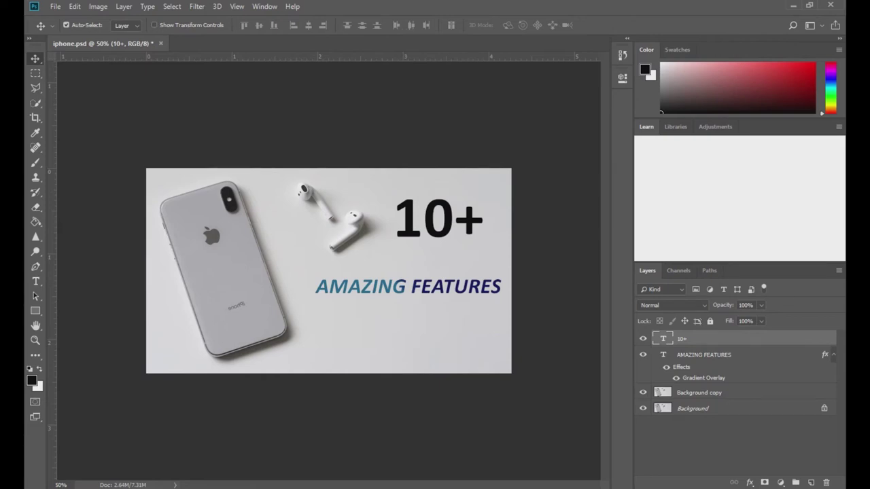
Add a Gradient Overlay to the 10+ text layer using the Violet, Orange gradient preset
double_click(748, 338)
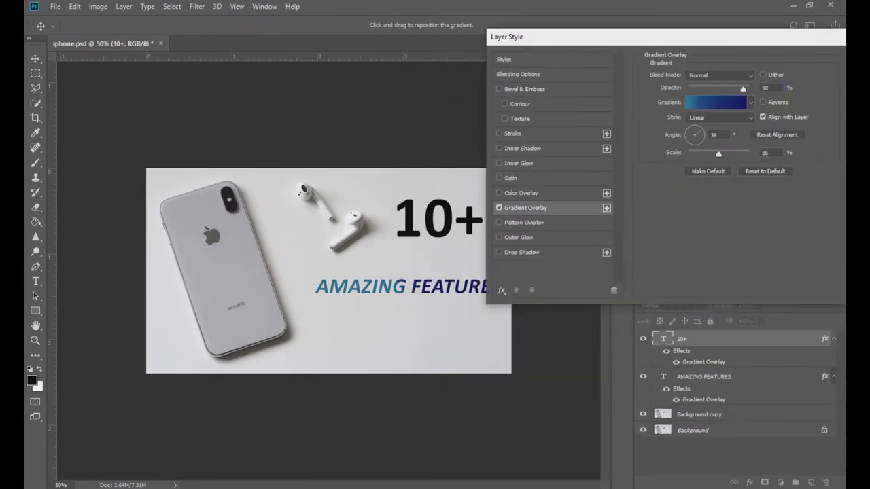
click(716, 102)
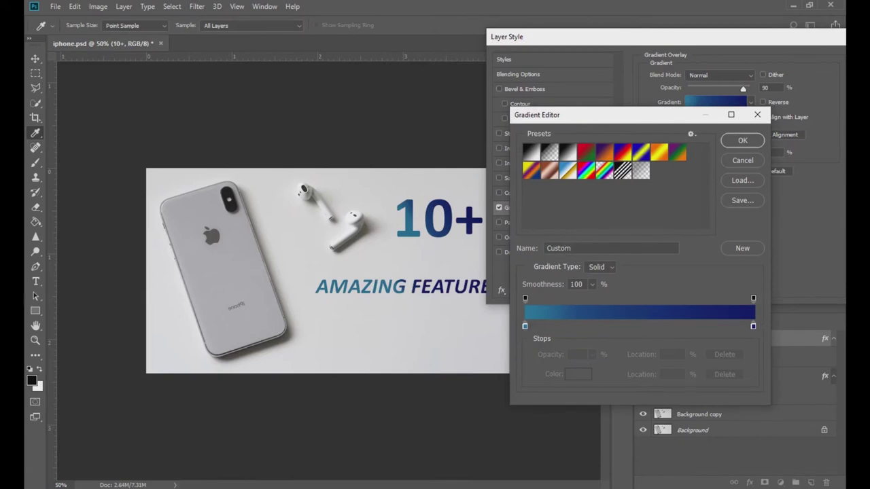
click(604, 152)
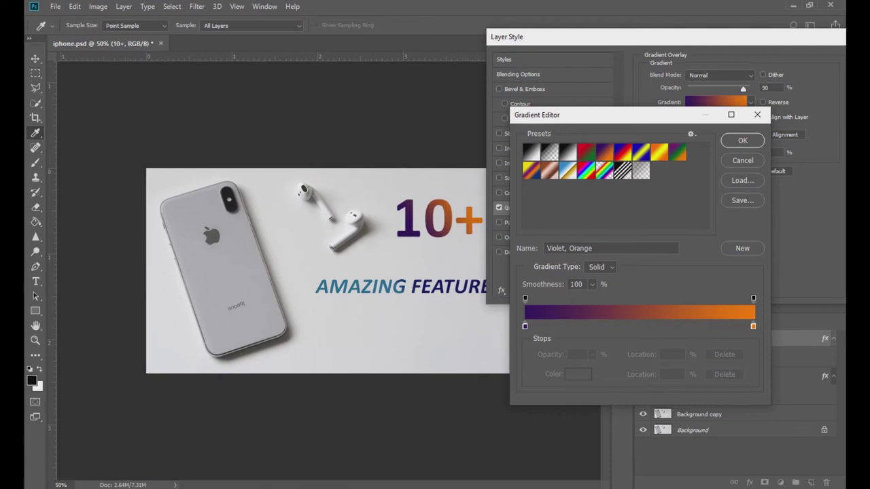
Change the 10+ gradient's violet color stop at location 0% to a dark charcoal gray
click(525, 326)
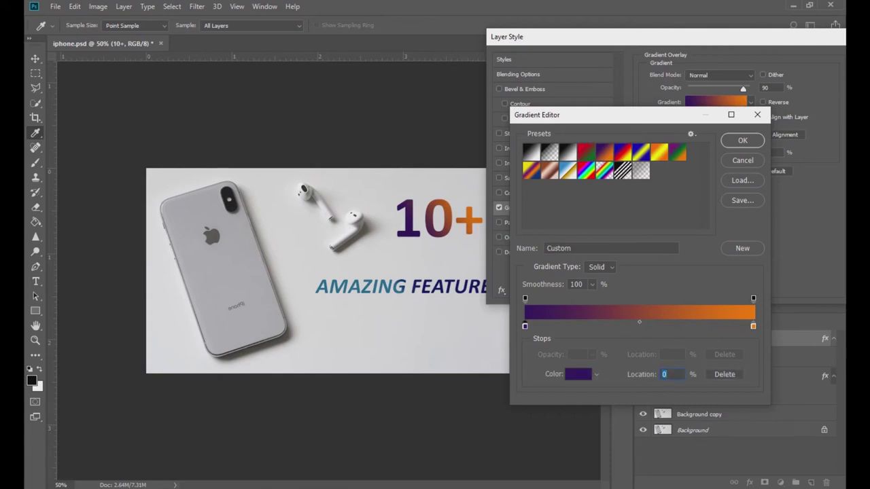
click(579, 375)
drag(408, 75, 602, 53)
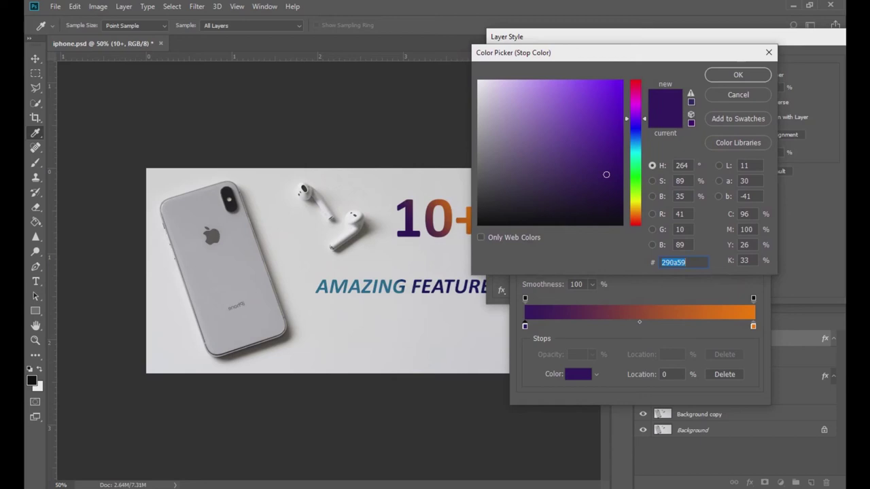
text(1f1c23)
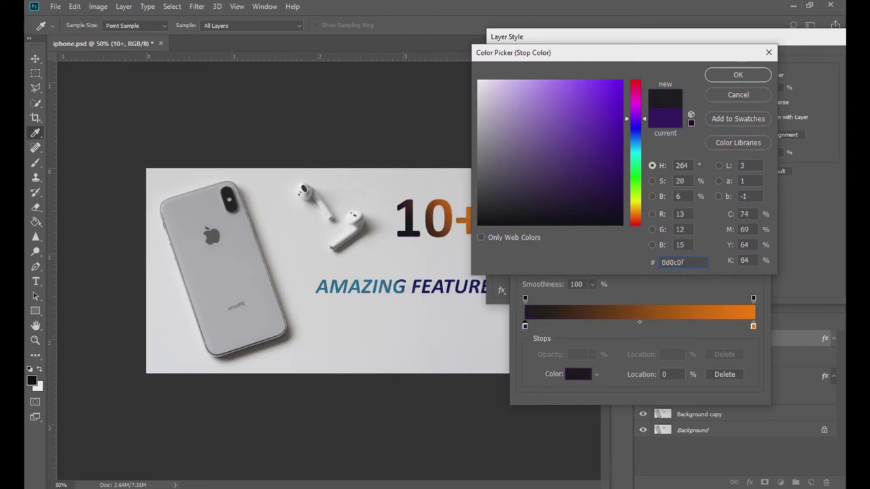
mouse_move(505, 205)
mouse_down()
mouse_move(499, 193)
mouse_move(503, 208)
mouse_up()
click(738, 75)
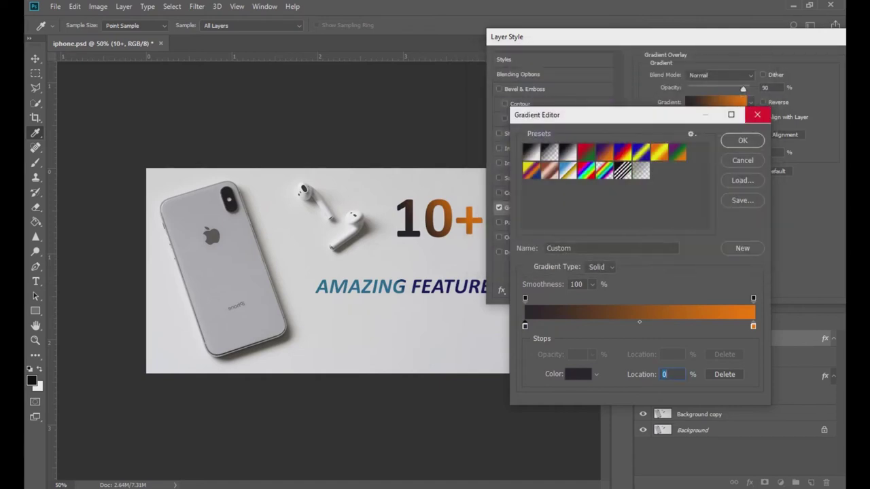
Change the 10+ gradient's orange color stop at location 100% to crimson red
click(753, 326)
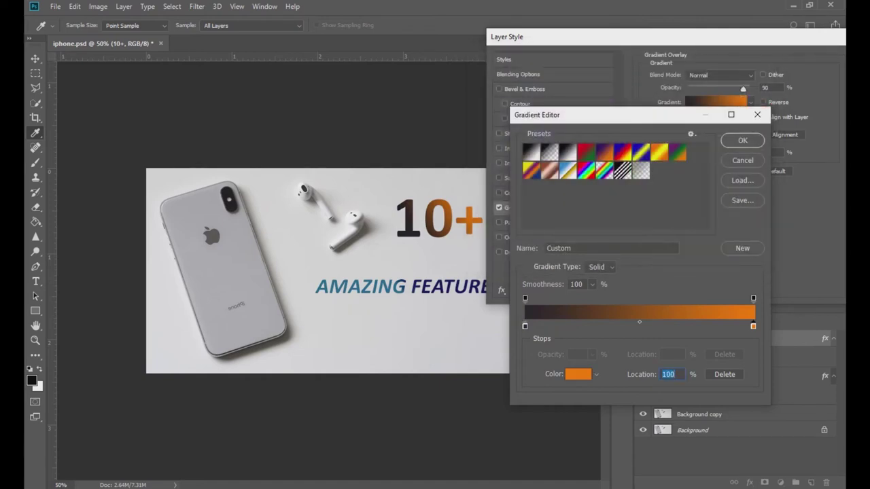
click(578, 375)
click(635, 202)
mouse_move(601, 145)
mouse_down()
mouse_move(595, 155)
mouse_move(601, 135)
mouse_up()
drag(635, 202, 636, 85)
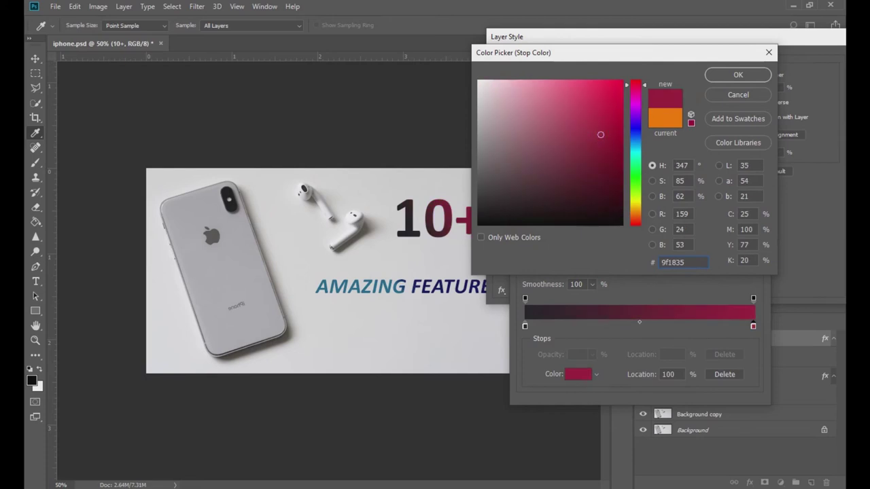
key(Return)
Try moving the 10+ gradient's color midpoint, return it to 50%, and accept the edited gradient
drag(640, 322, 608, 322)
text(50)
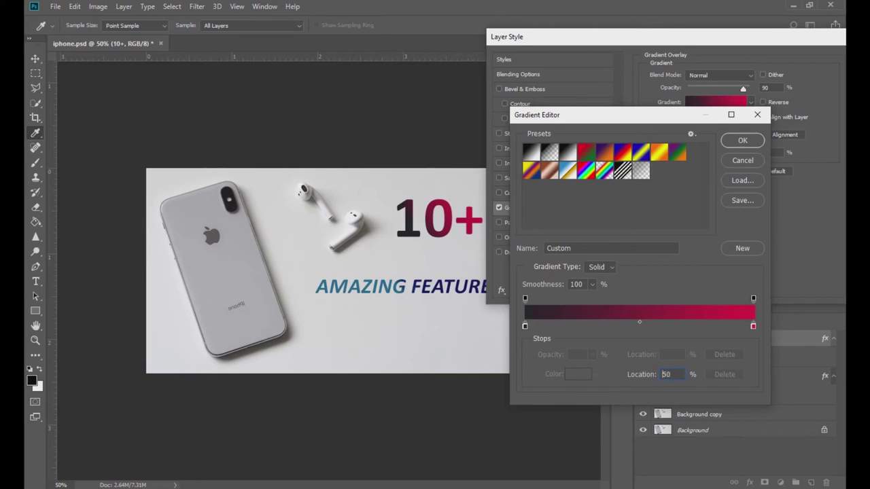
click(742, 141)
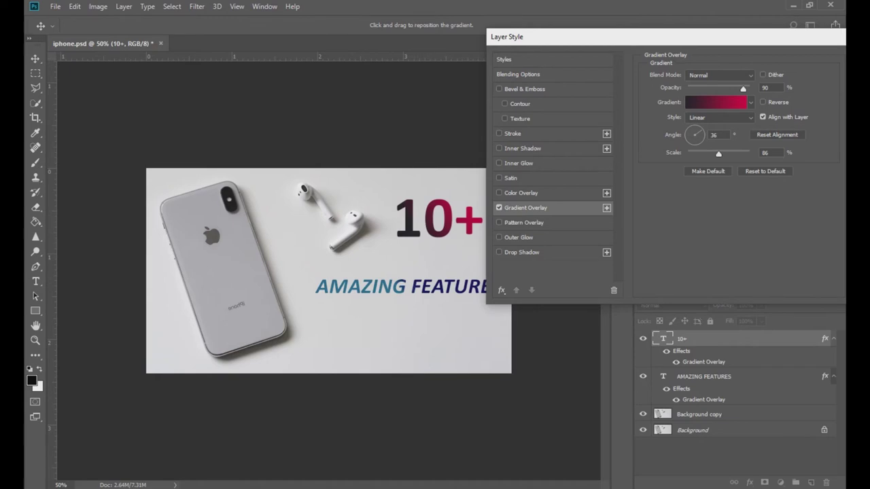
Set the 10+ gradient overlay's angle to -175° and accept the layer style
drag(700, 131, 686, 135)
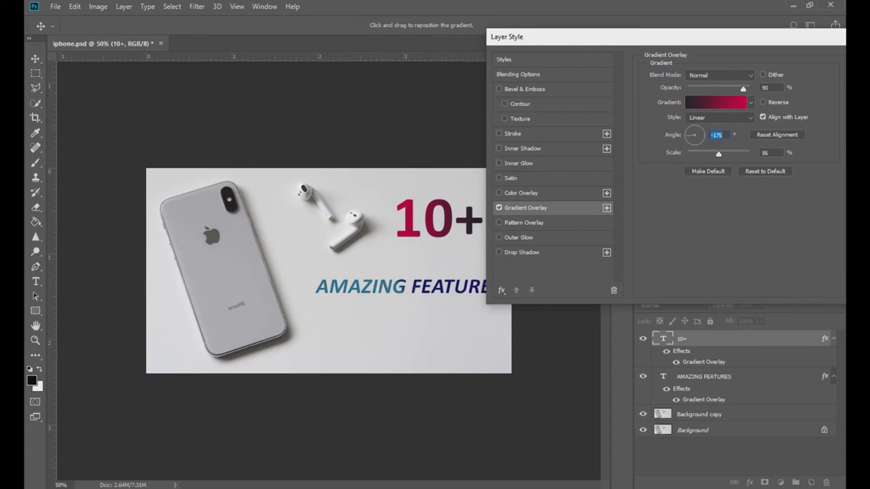
drag(632, 36, 486, 37)
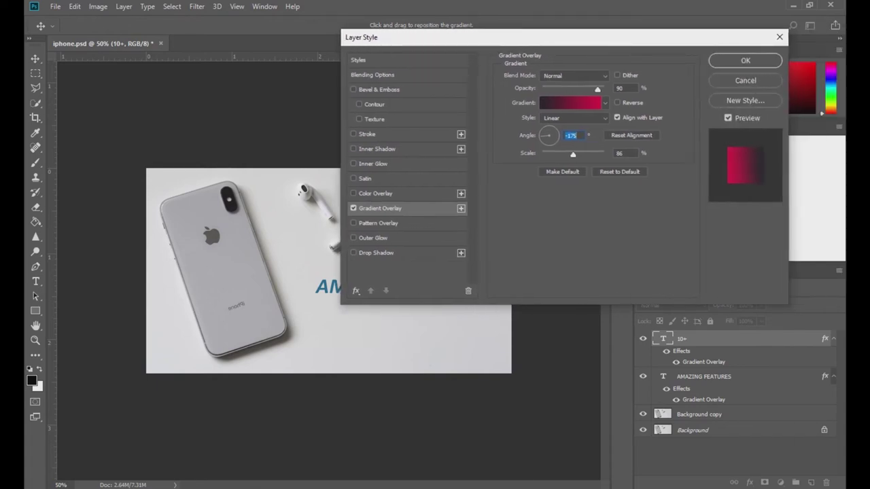
click(745, 60)
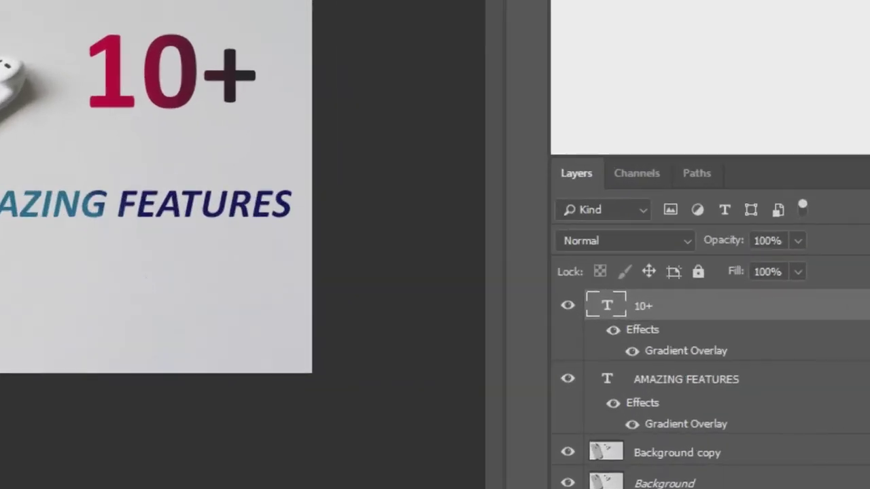
Add a drop shadow to the 10+ text with a 167° angle and 55% opacity
double_click(704, 362)
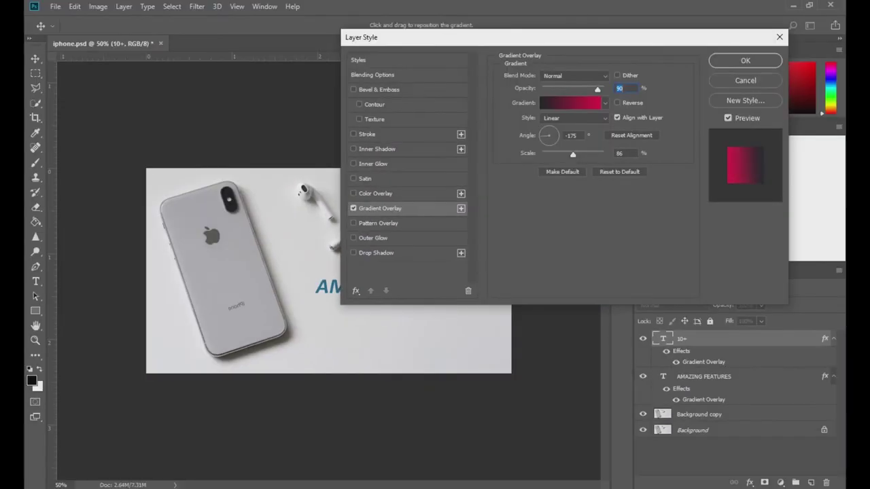
drag(516, 37, 677, 35)
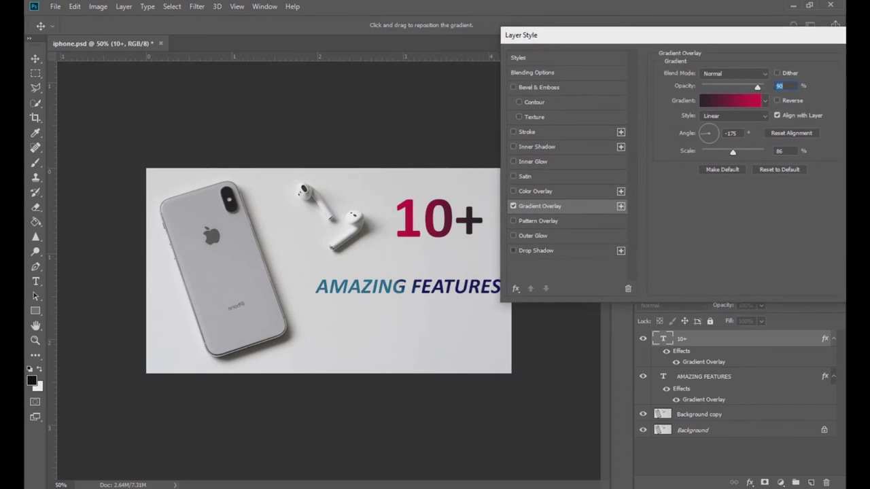
click(536, 251)
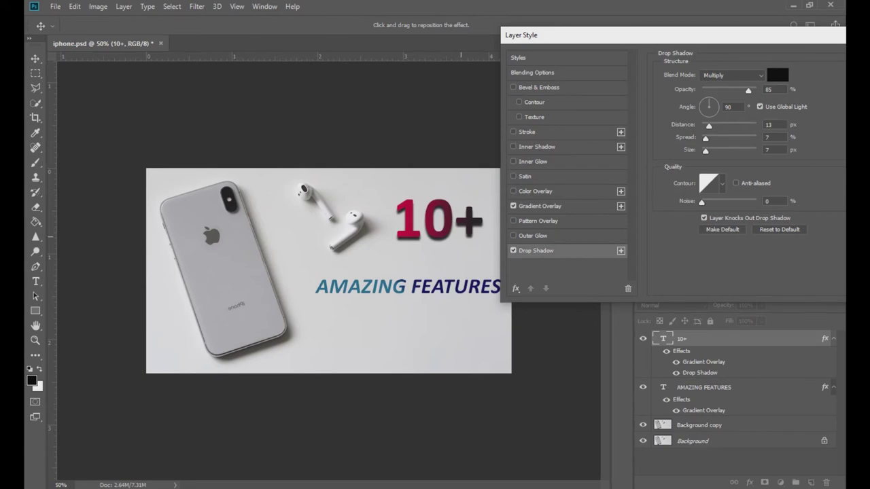
drag(748, 90, 701, 104)
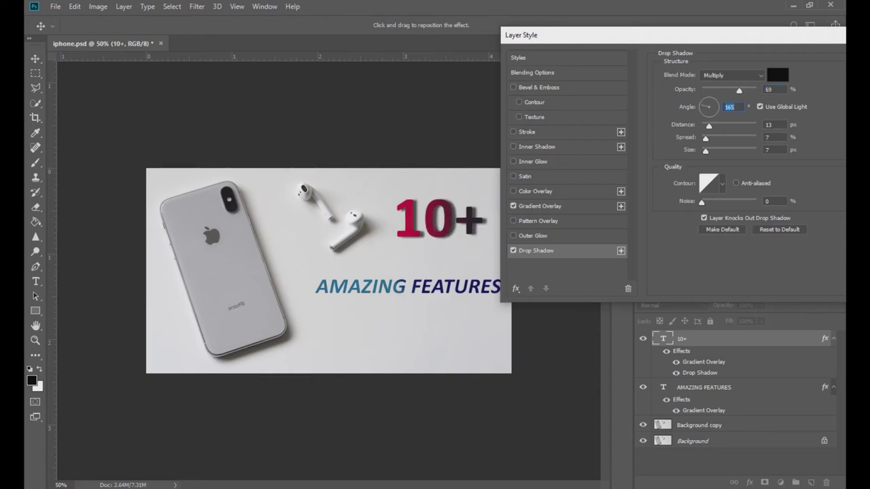
click(705, 102)
text(167)
drag(740, 91, 732, 91)
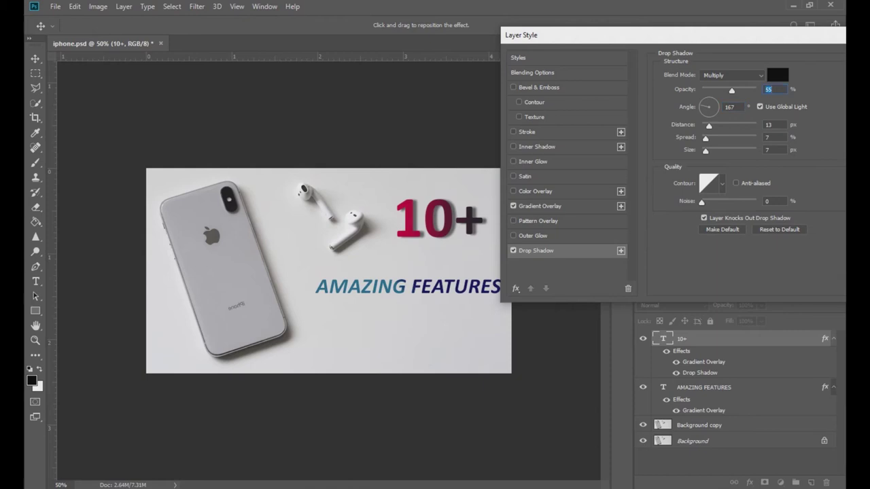
Set the 10+ drop shadow's distance to 9 px, spread to 6% and size to 8 px, and accept the layer style
mouse_move(709, 125)
mouse_down()
mouse_move(730, 125)
mouse_move(706, 126)
mouse_move(721, 139)
mouse_move(746, 139)
mouse_move(709, 138)
mouse_move(747, 138)
mouse_move(705, 138)
mouse_up()
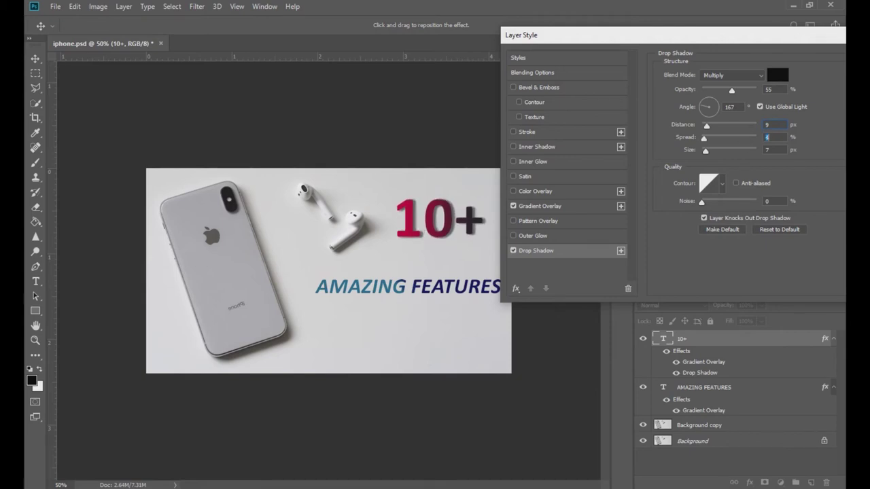
mouse_move(706, 151)
mouse_down()
mouse_move(725, 150)
mouse_move(707, 150)
mouse_up()
key(Up)
key(Up)
click(750, 64)
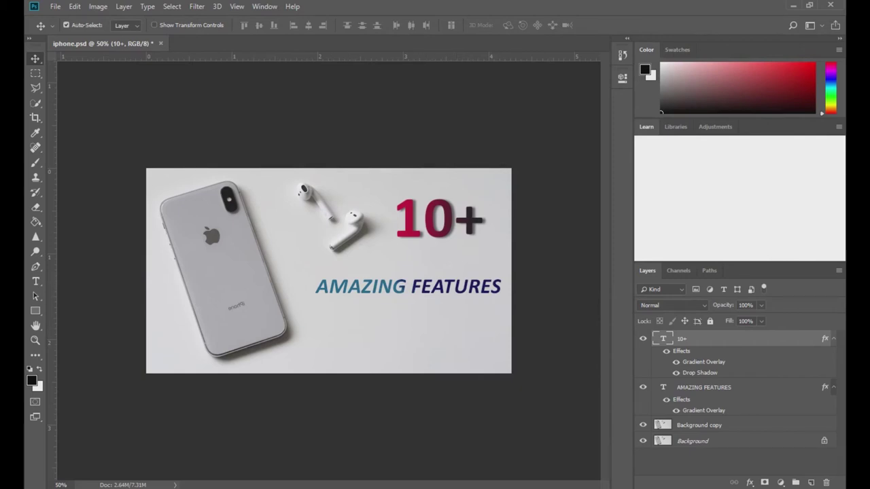
Add a drop shadow to the AMAZING FEATURES text with 45% opacity and a 4 px distance
click(418, 291)
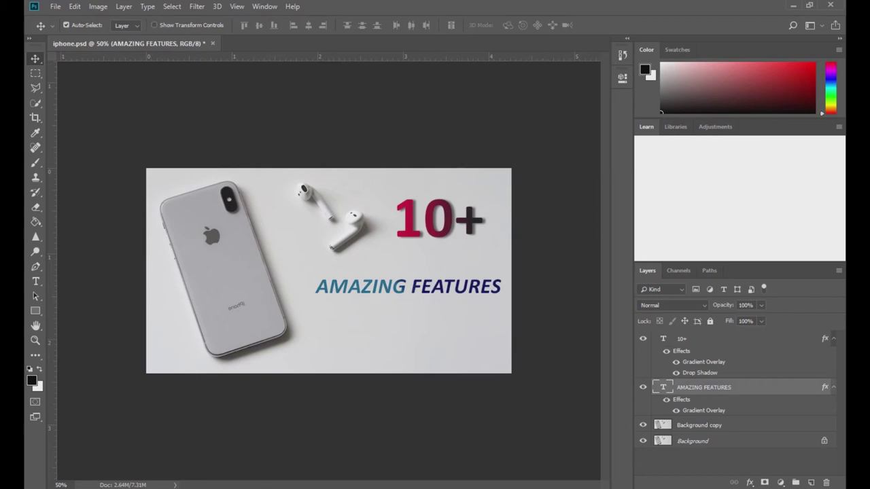
double_click(704, 410)
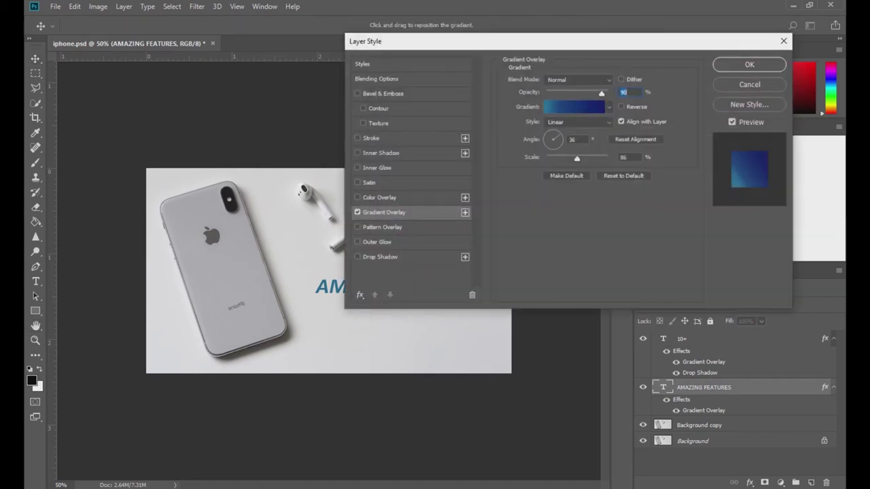
drag(517, 41, 663, 22)
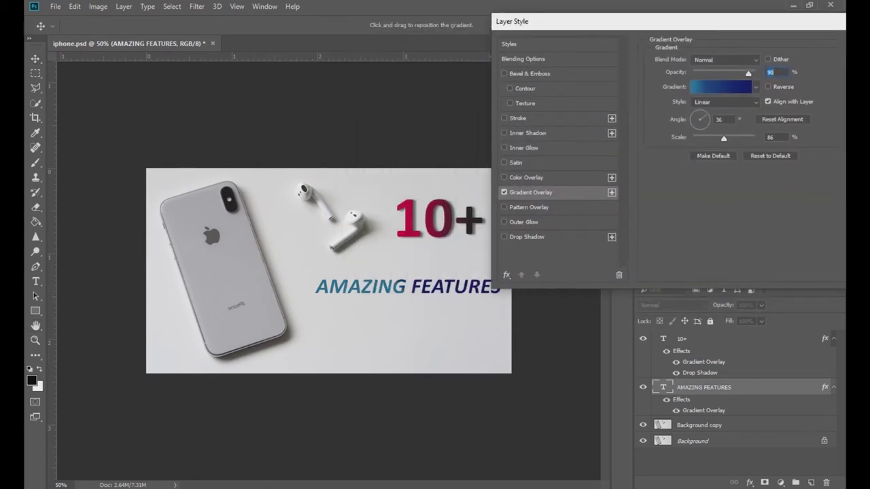
click(527, 238)
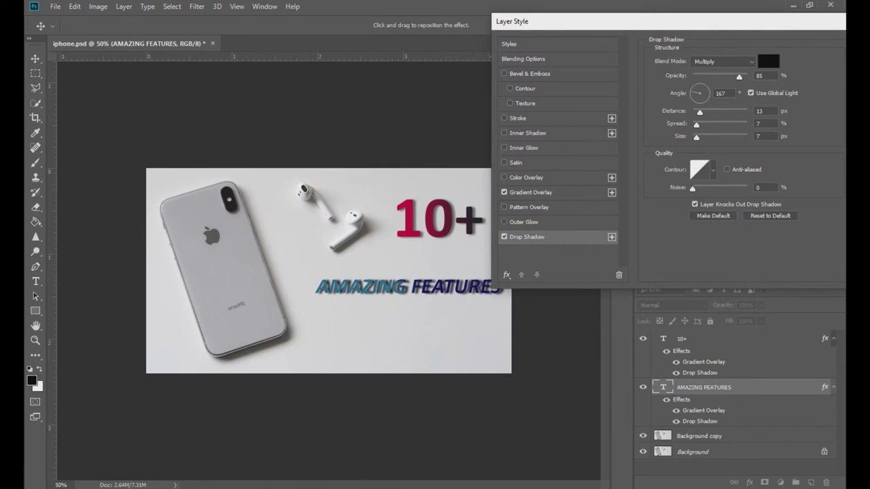
drag(740, 77, 718, 76)
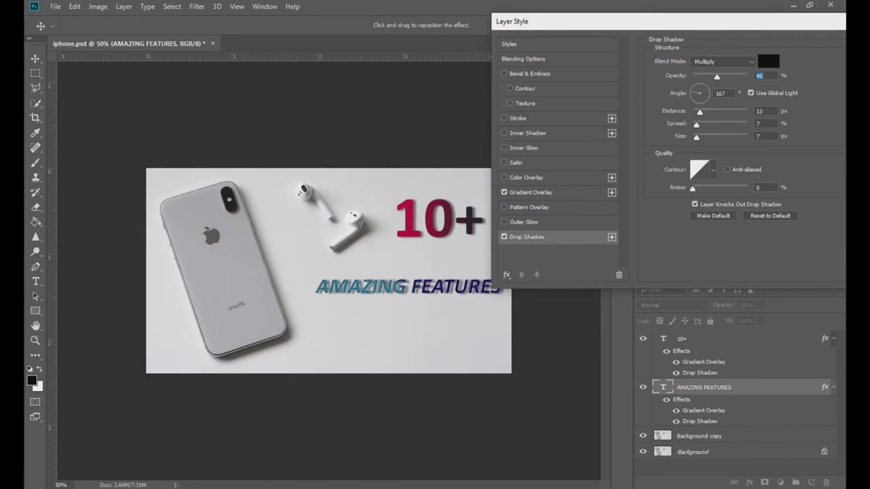
key(Tab)
key(Tab)
text(5)
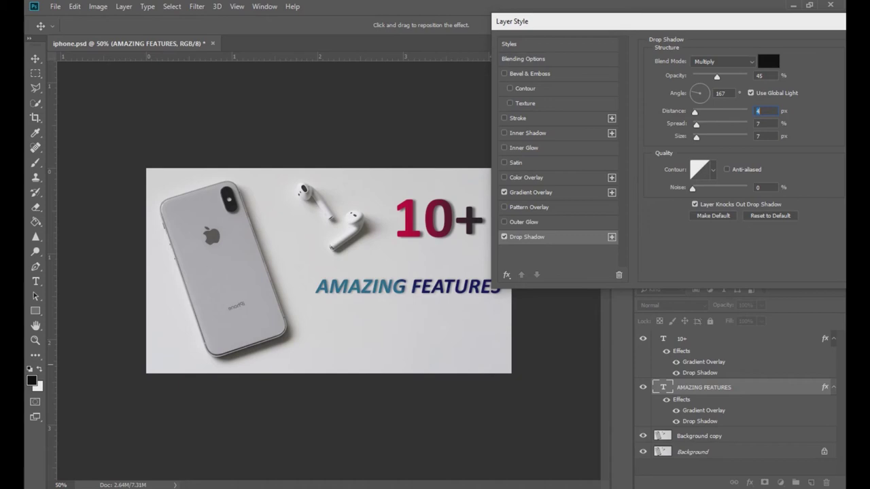
Examine the drop shadow on the AMAZING FEATURES lettering up close
key(ctrl+plus)
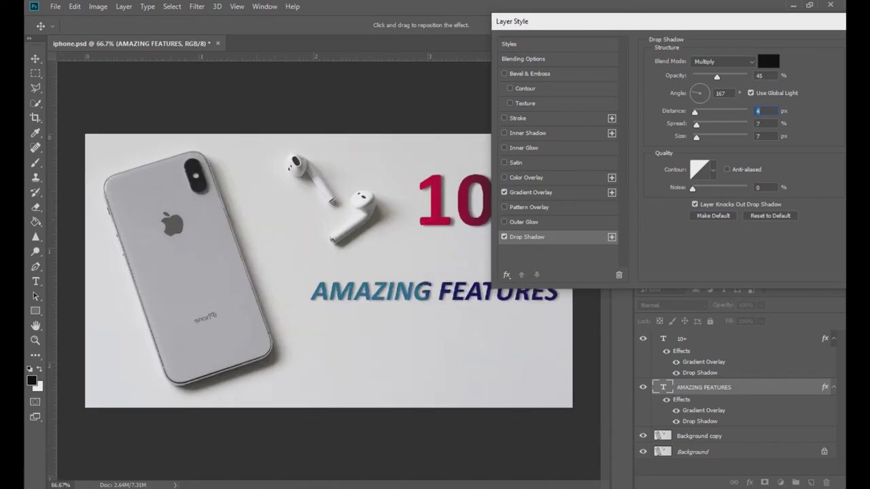
key(ctrl+minus)
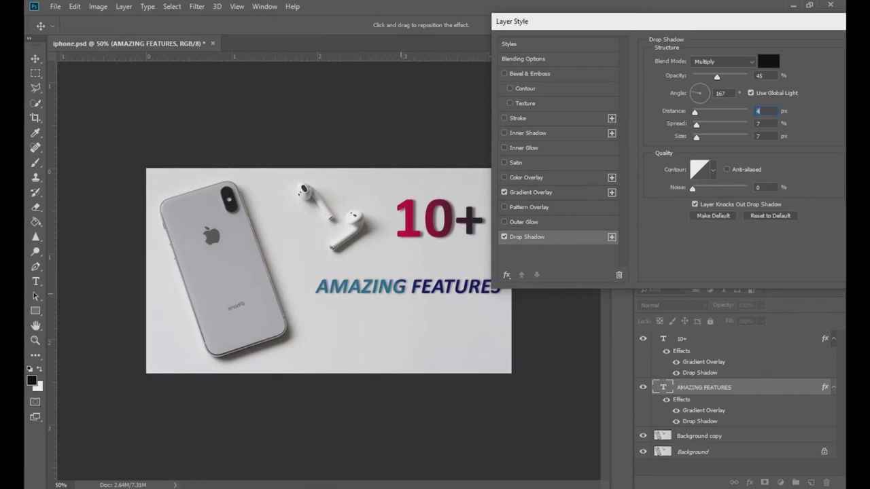
key(ctrl+plus)
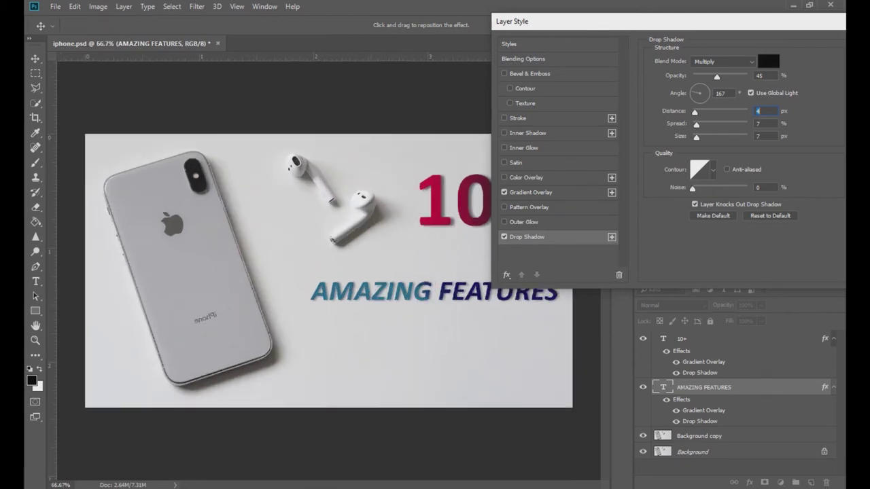
key(ctrl+plus)
key(ctrl+plus)
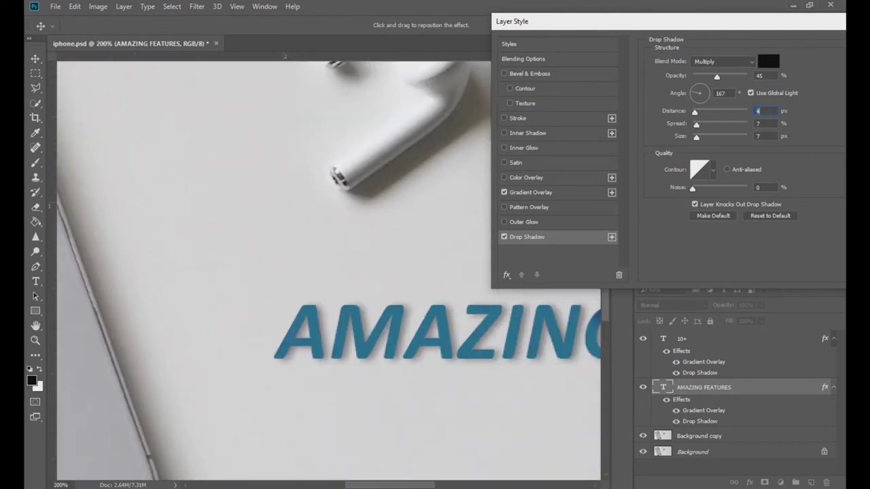
drag(420, 329, 244, 311)
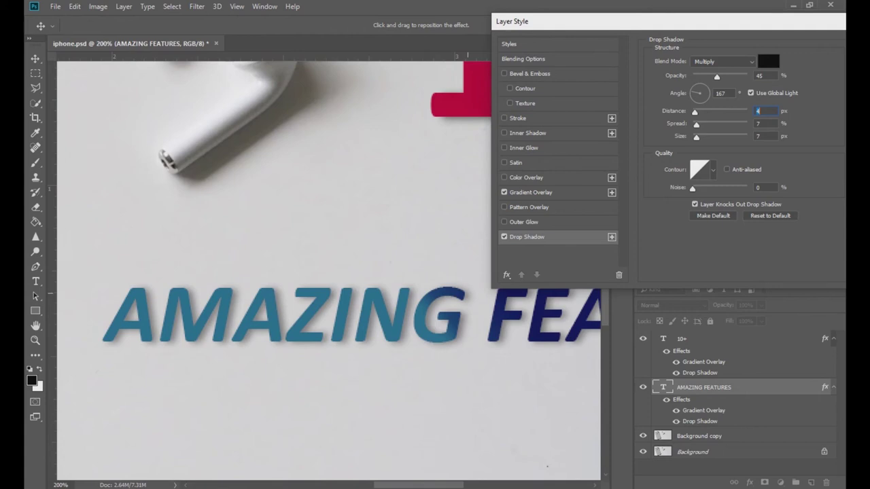
key(ctrl+minus)
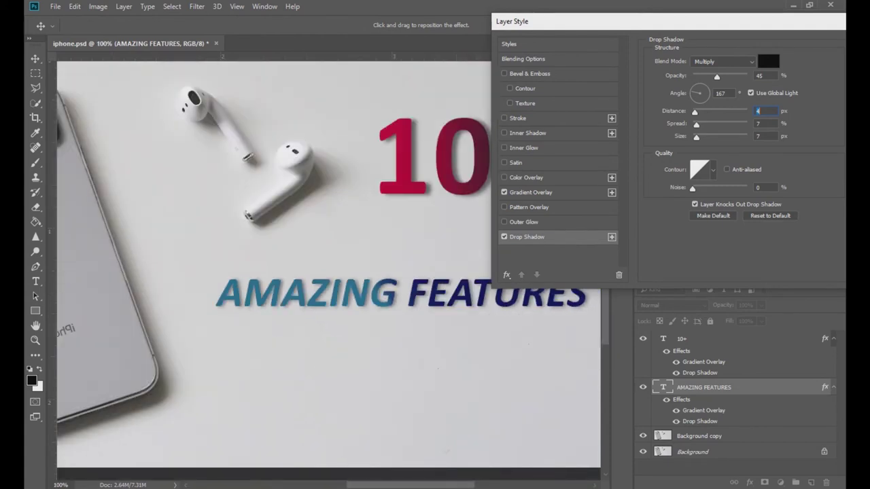
Add a 1 px black stroke to the AMAZING FEATURES text, positioned Outside
click(518, 117)
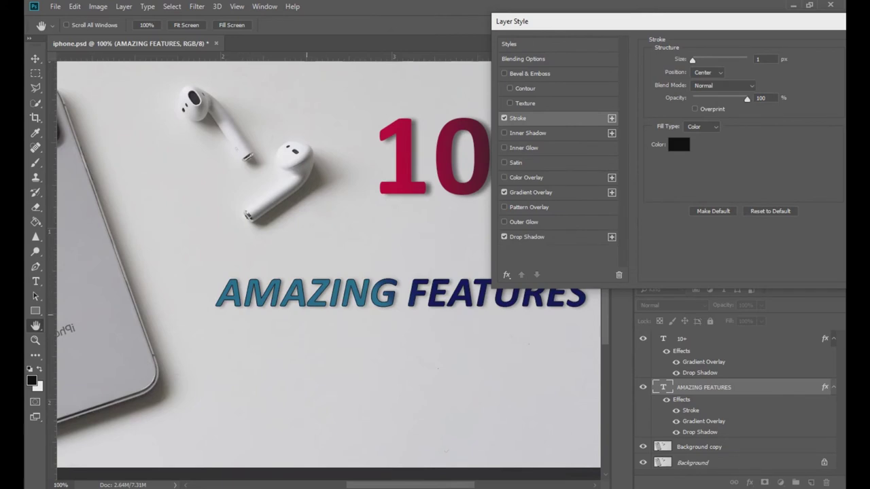
mouse_move(692, 60)
mouse_down()
mouse_move(707, 61)
mouse_move(692, 61)
mouse_up()
click(707, 72)
click(707, 83)
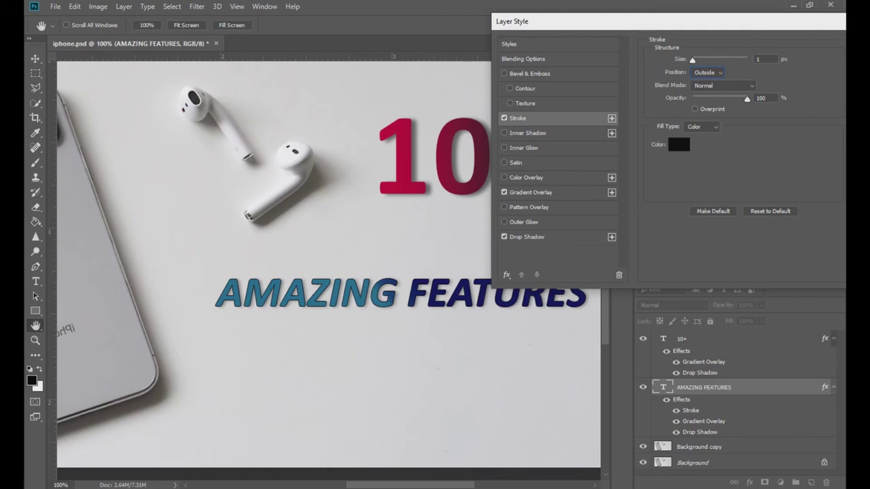
Try the Inside and Center positions for the AMAZING FEATURES stroke and return it to Outside
click(707, 72)
click(703, 91)
click(707, 72)
click(700, 100)
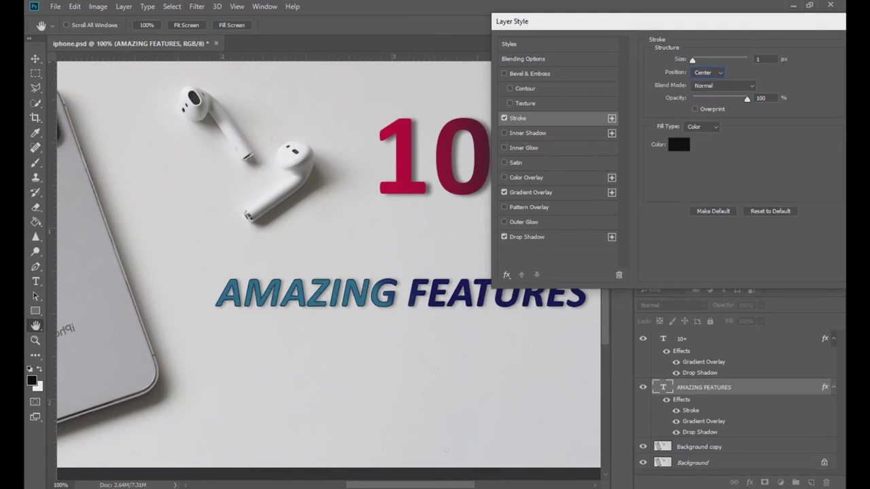
click(707, 72)
click(707, 83)
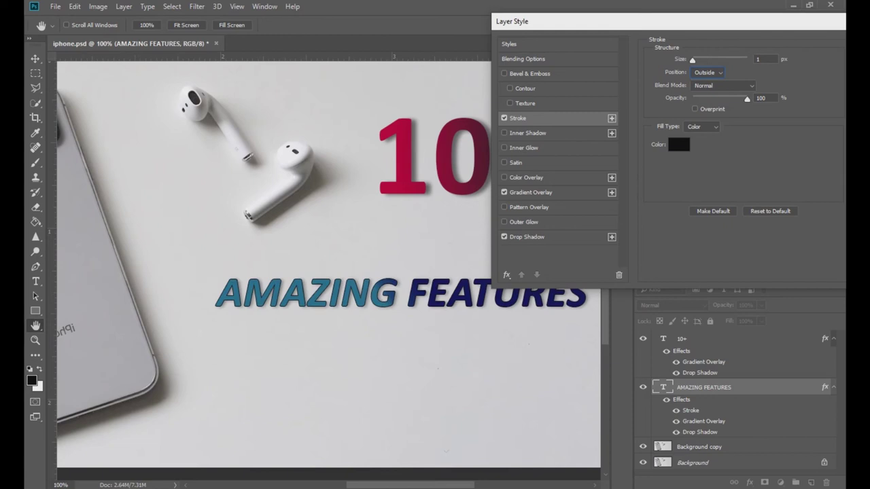
Set the AMAZING FEATURES stroke's opacity to 81% and accept the layer style
mouse_move(747, 99)
mouse_down()
mouse_move(722, 100)
mouse_move(736, 99)
mouse_up()
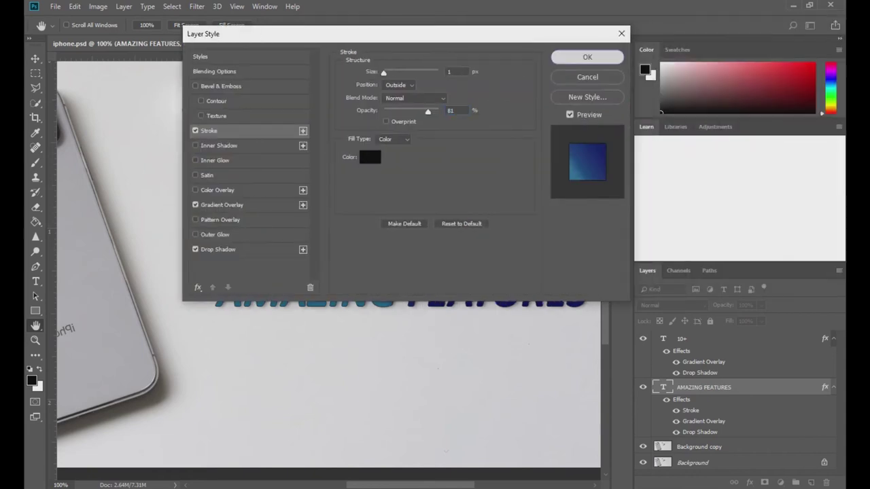
click(602, 56)
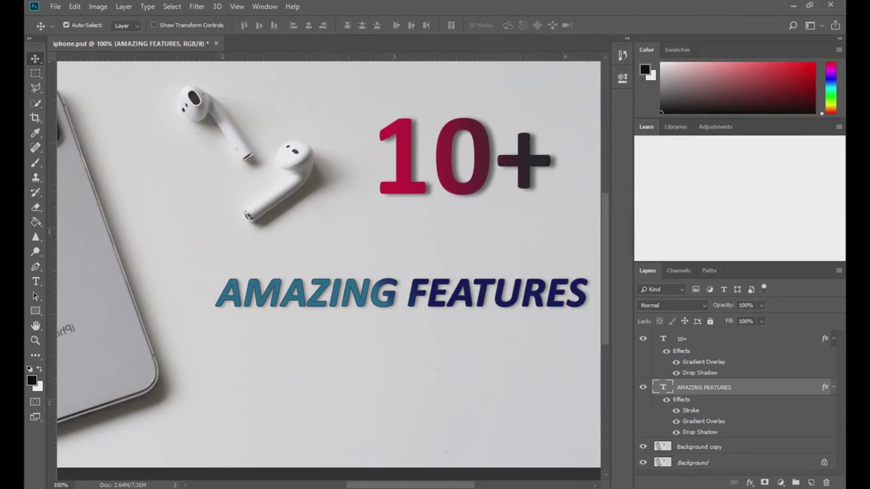
Add a 1 px black Outside stroke at 81% opacity to the 10+ text and accept the layer style
double_click(700, 373)
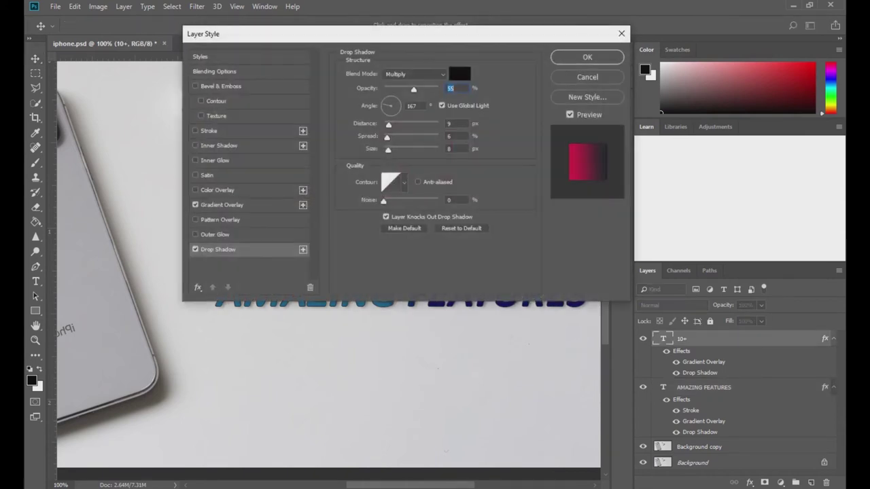
drag(457, 52, 788, 79)
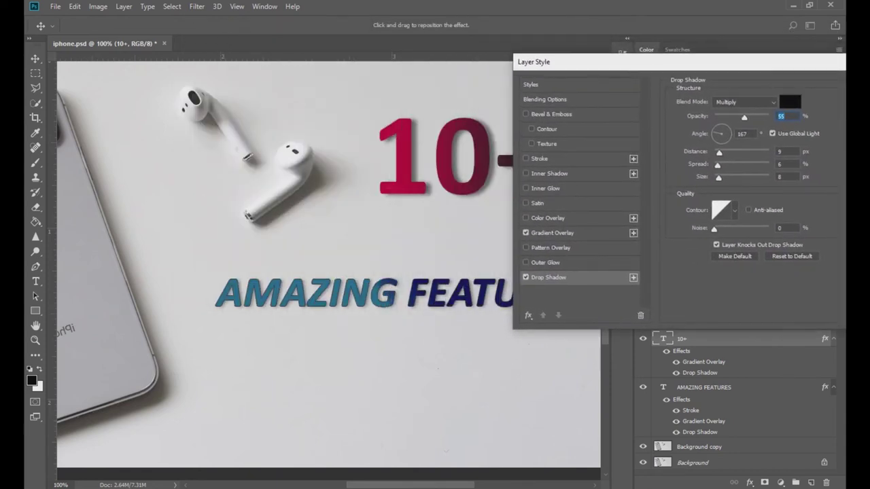
click(540, 159)
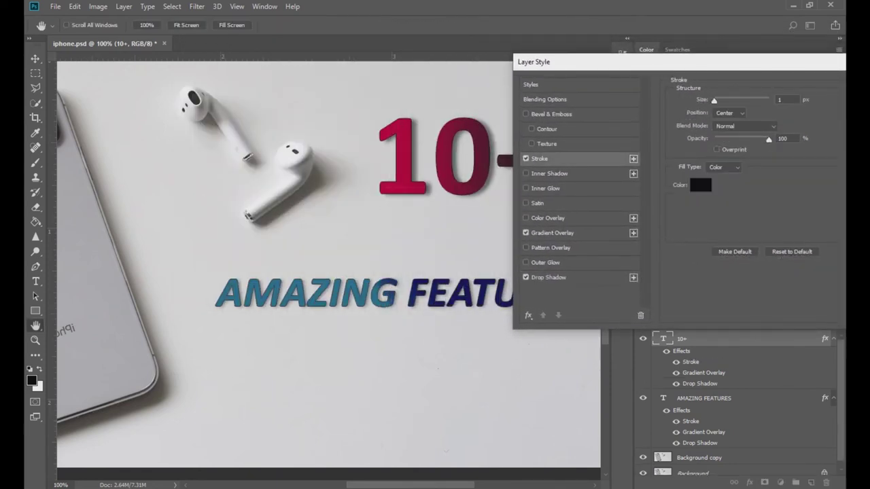
click(729, 113)
click(728, 125)
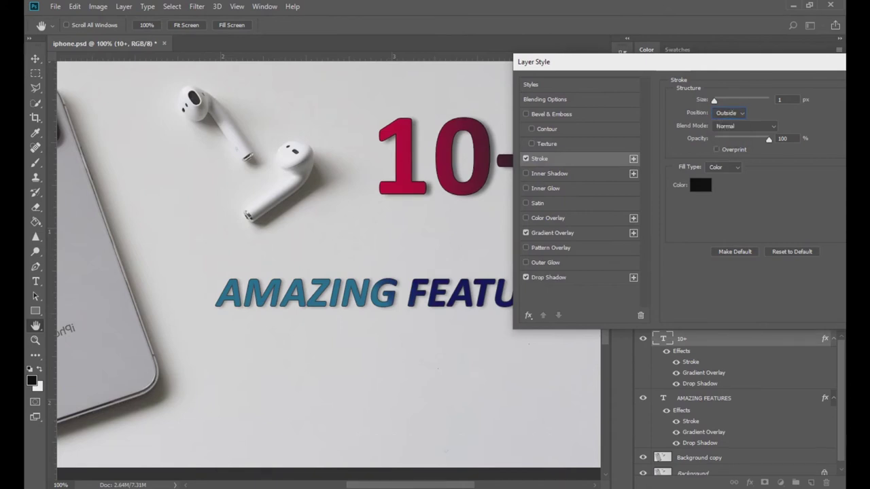
drag(769, 139, 758, 140)
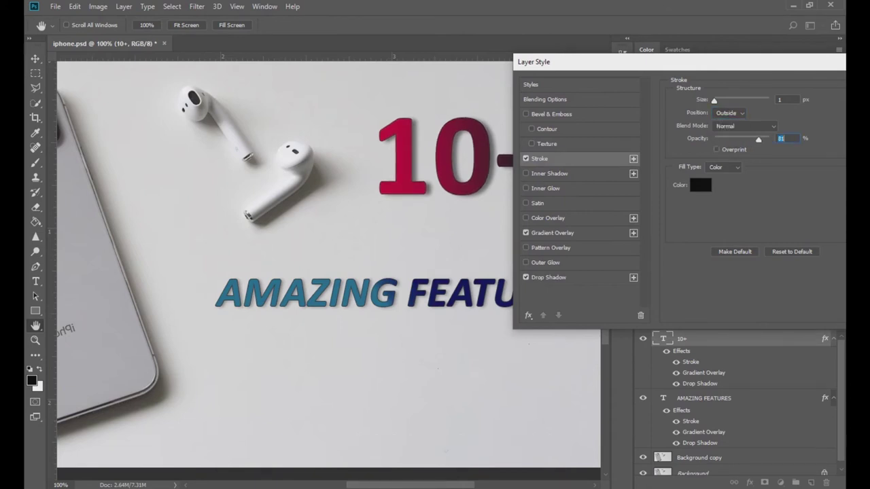
drag(734, 61, 511, 64)
key(Return)
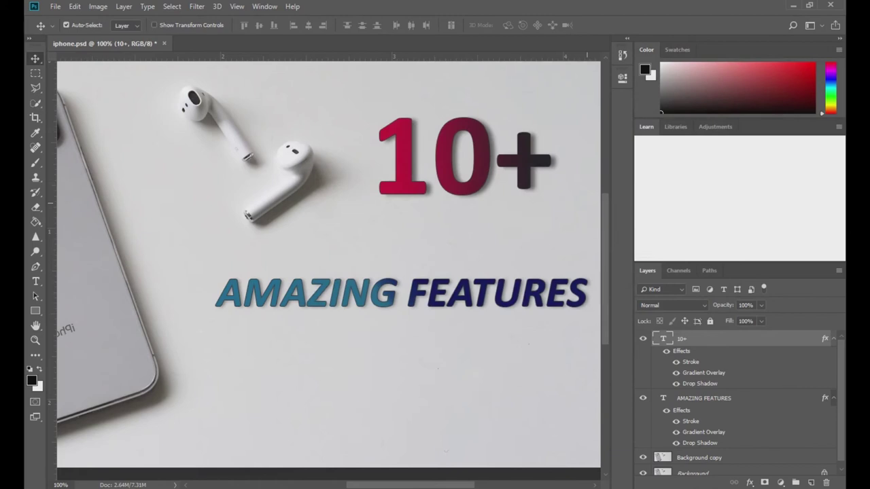
Isolate the Background copy layer to compare the photo without text, and show all layers again
key(ctrl+minus)
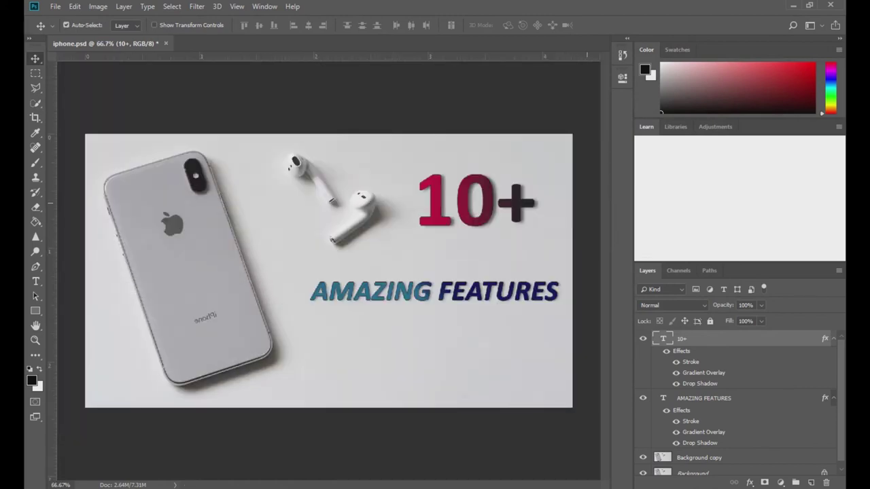
scroll(739, 404, down, 1)
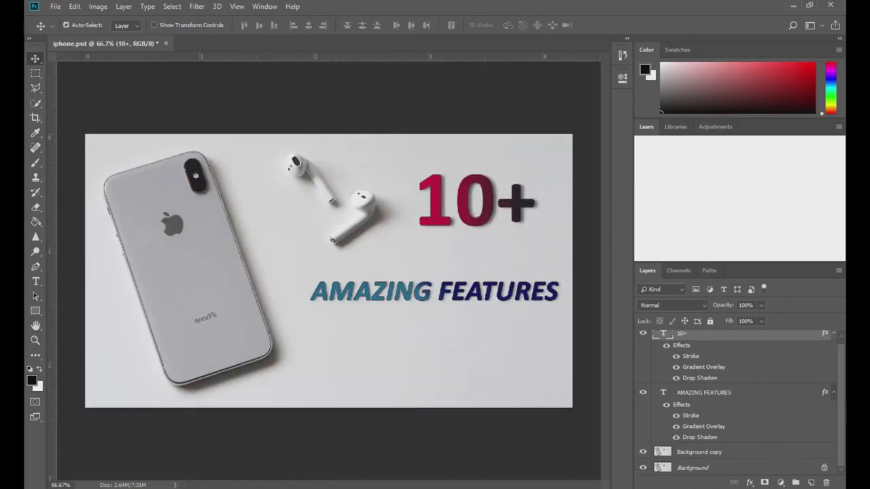
alt+click(643, 452)
alt+click(643, 452)
key(ctrl+minus)
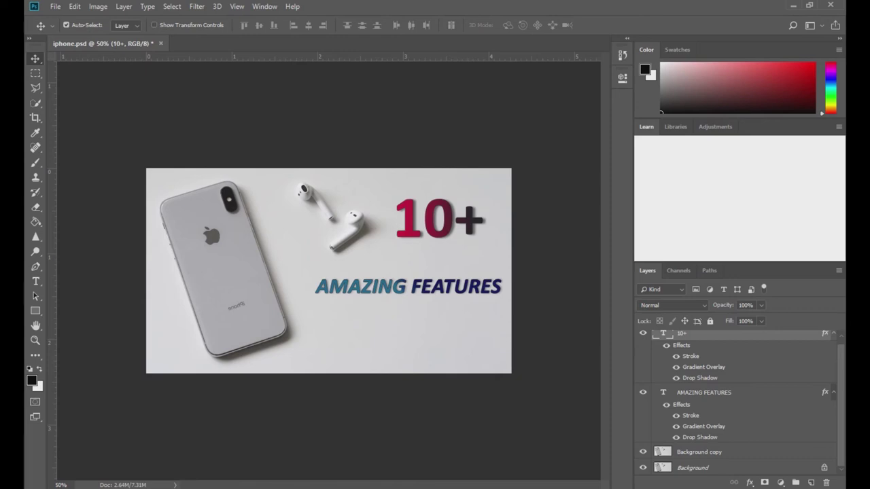
scroll(740, 403, up, 1)
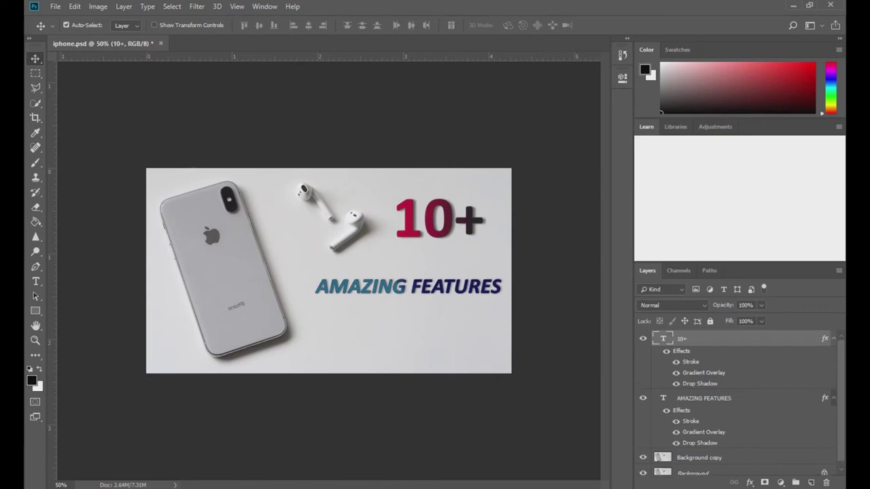
Group the 10+ and AMAZING FEATURES text layers, and check the group's contents and visibility
key(ctrl)
click(66, 25)
ctrl+click(754, 398)
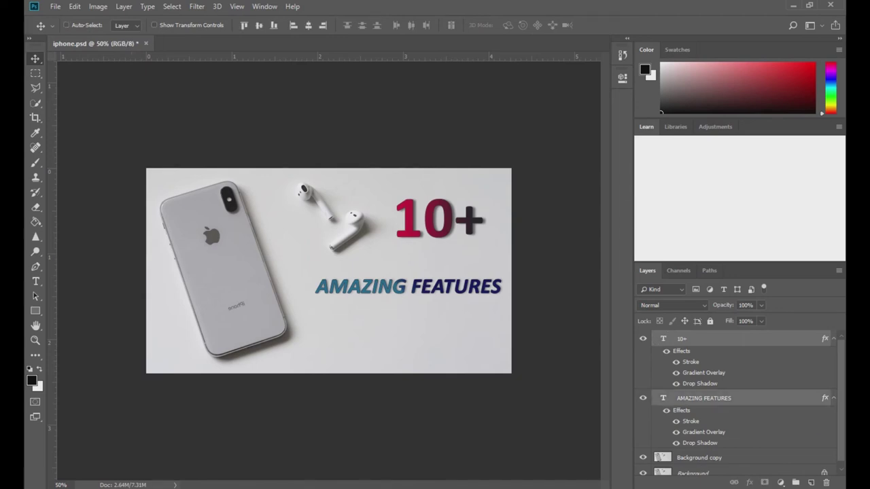
key(ctrl+g)
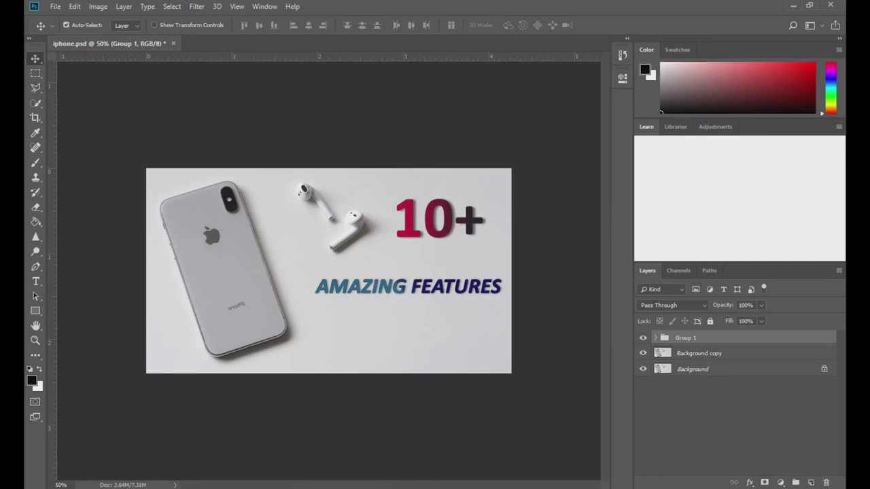
click(656, 338)
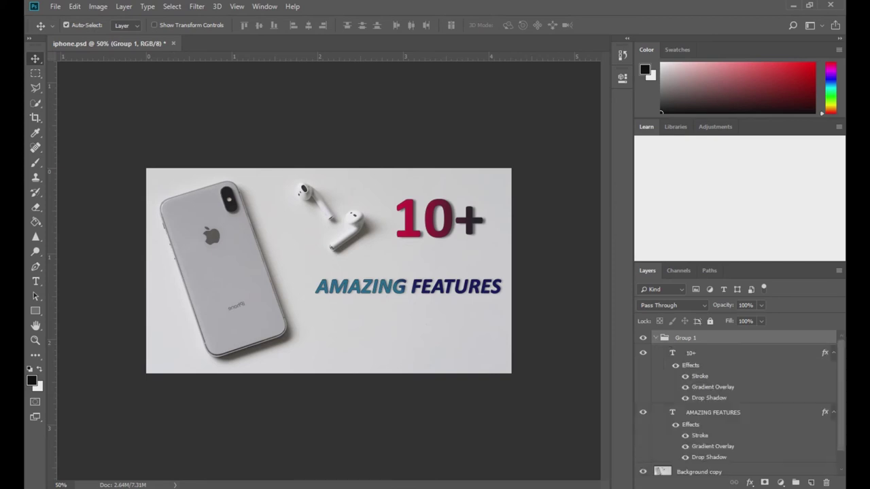
click(656, 337)
click(643, 338)
click(643, 338)
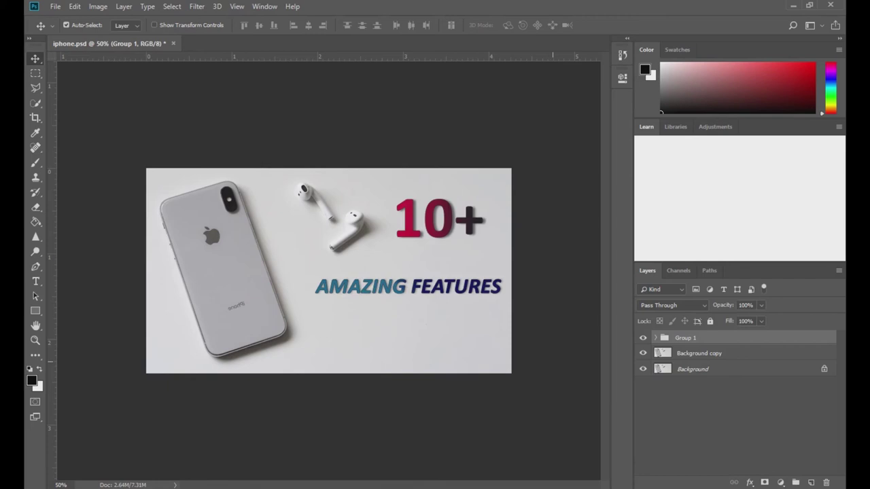
Select a wide, thin rectangle below the AMAZING FEATURES text on the Background copy layer with the Polygonal Lasso
key(ctrl)
key(ctrl+0)
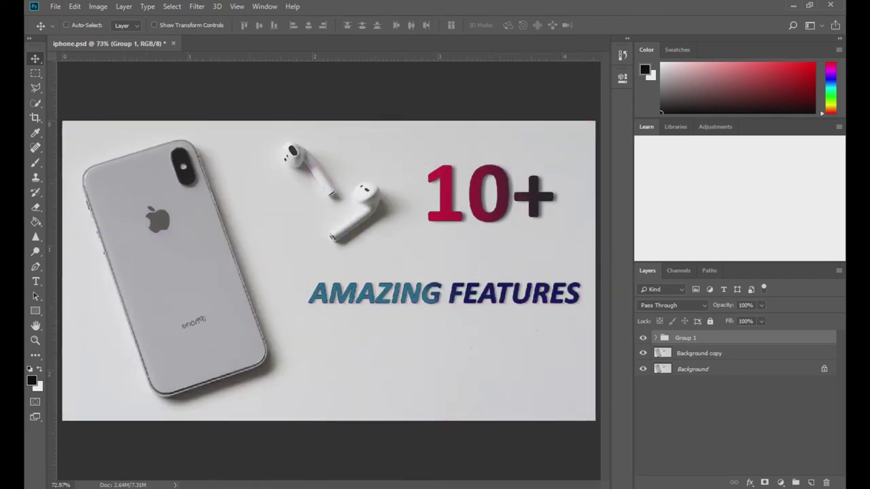
key(ctrl+1)
click(66, 26)
click(698, 353)
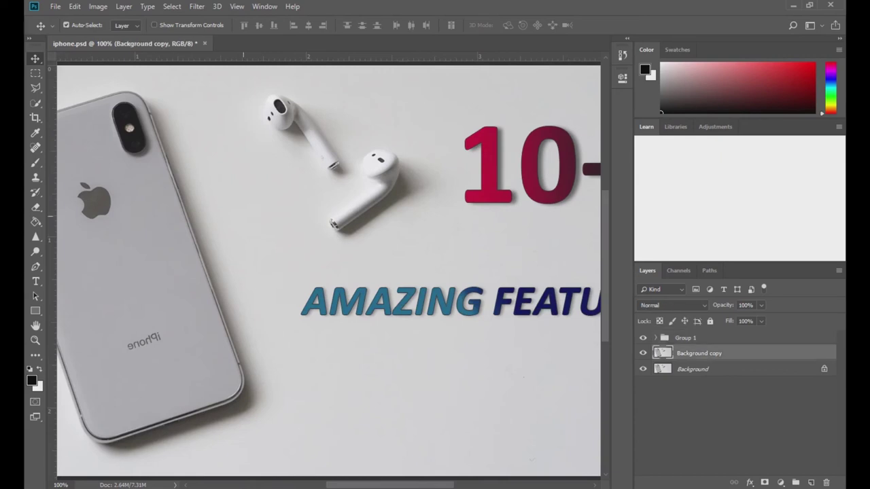
click(36, 88)
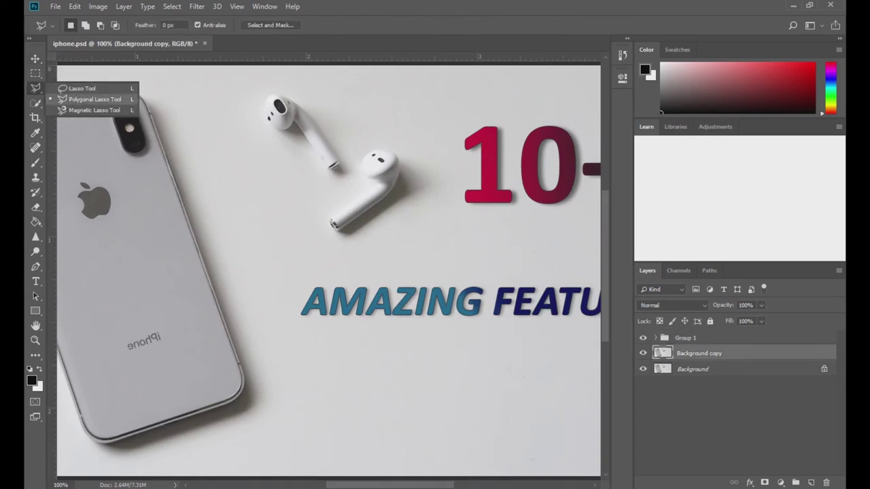
click(95, 99)
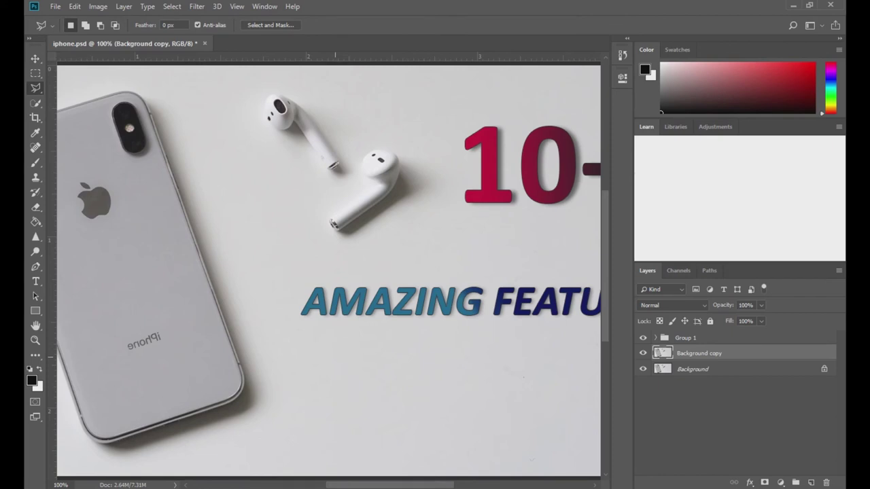
click(334, 357)
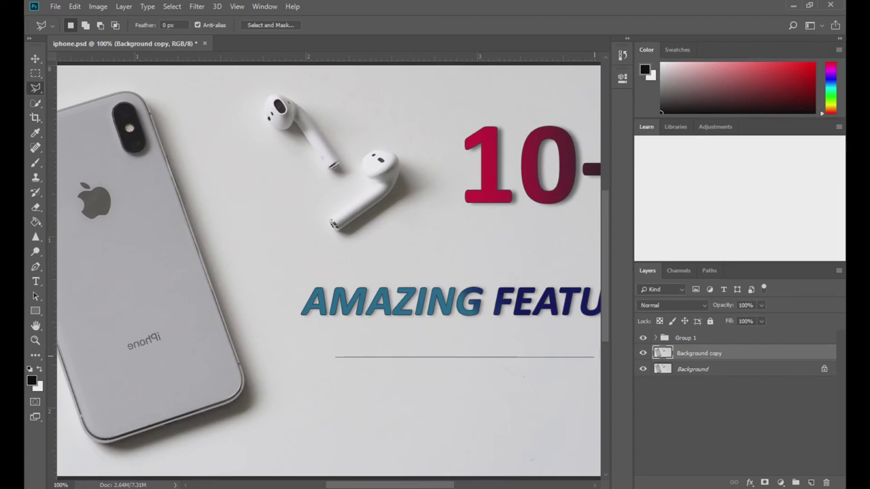
click(595, 358)
click(595, 399)
click(335, 399)
click(333, 358)
key(ctrl+minus)
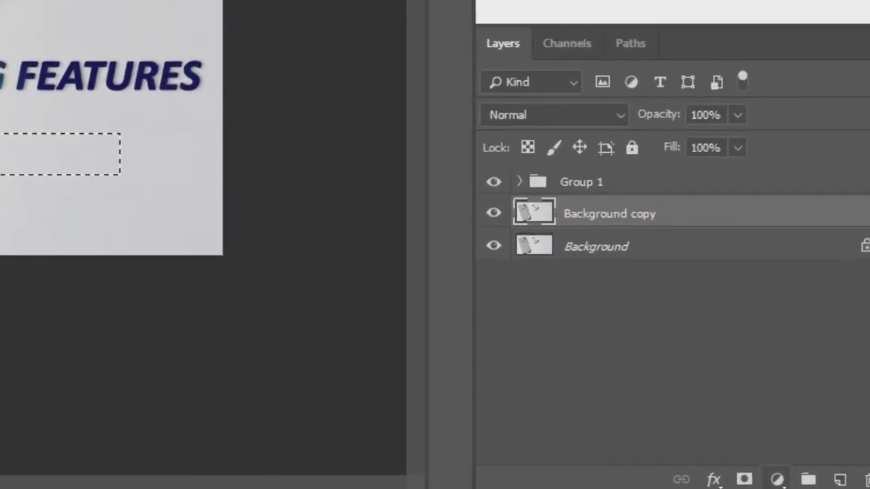
Add a Gradient fill layer in the selected rectangle, using the Blue, Red, Yellow preset
click(778, 480)
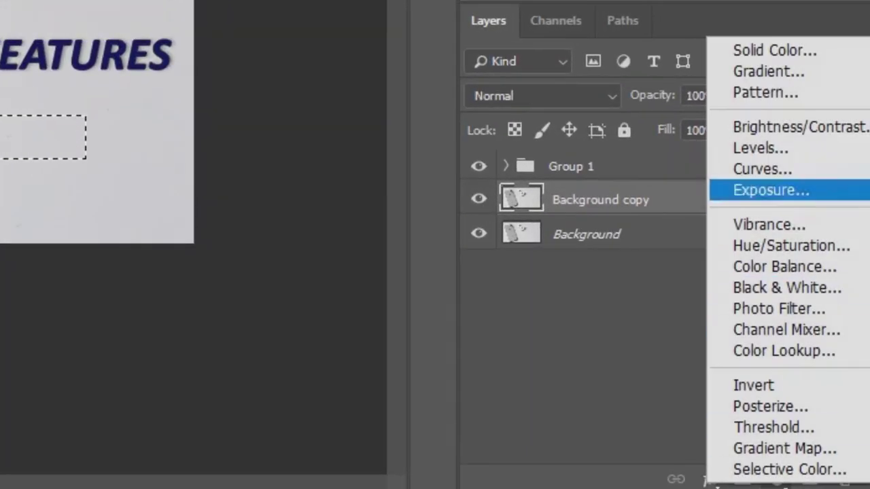
click(768, 71)
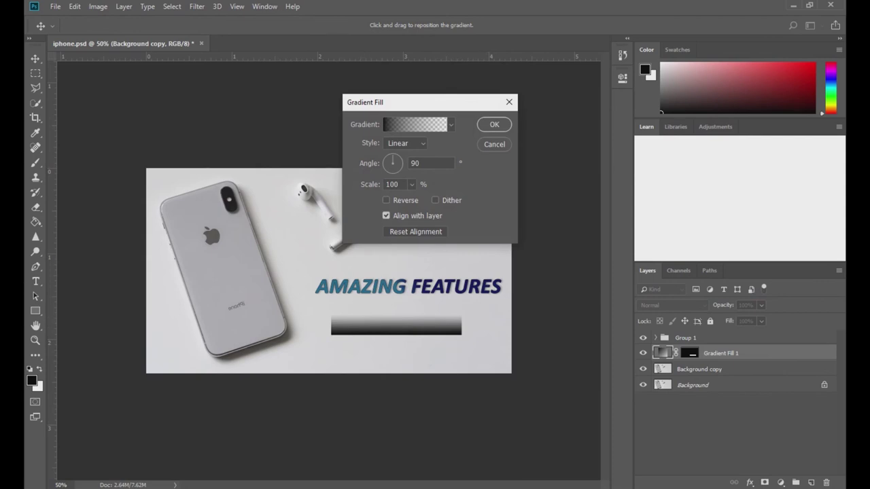
click(415, 124)
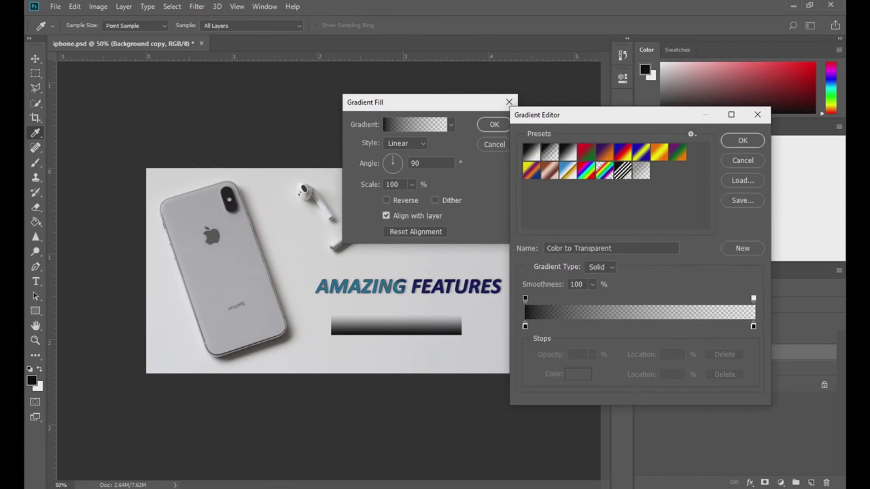
click(622, 153)
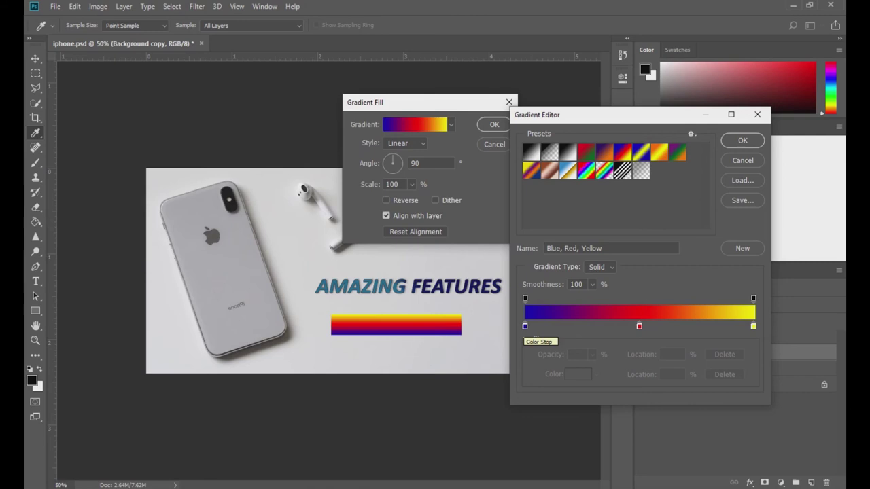
Recolor the gradient's blue and yellow end stops to white (ffffff) and accept the edited gradient
click(525, 327)
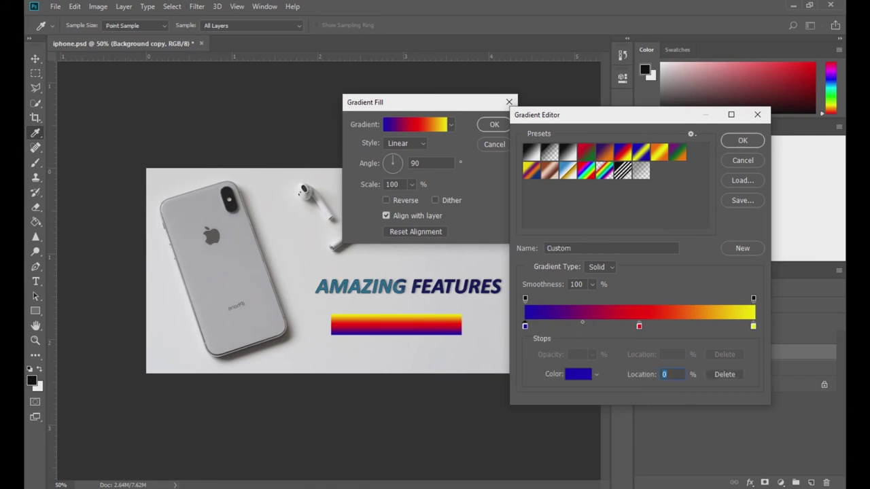
click(579, 375)
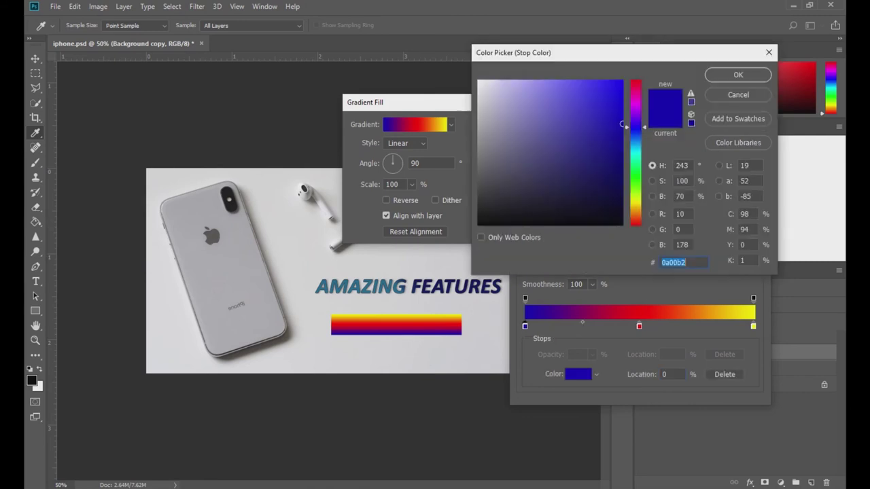
text(ffffff)
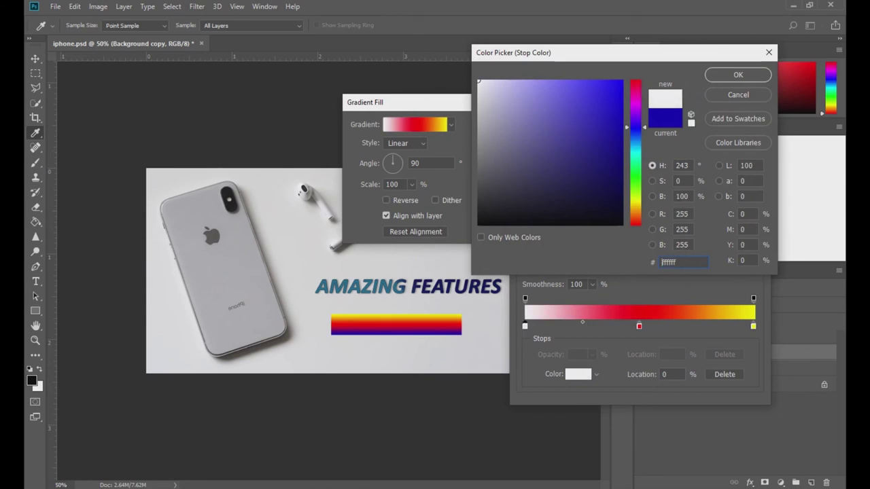
key(Return)
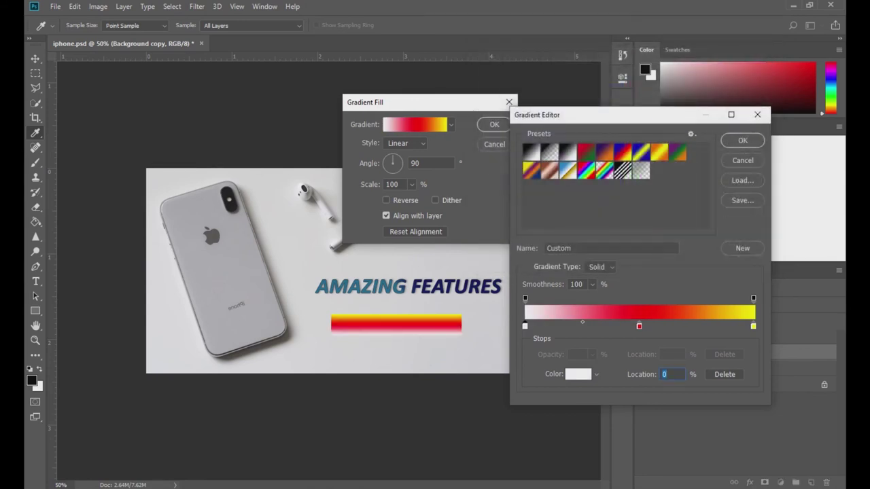
click(754, 327)
click(578, 375)
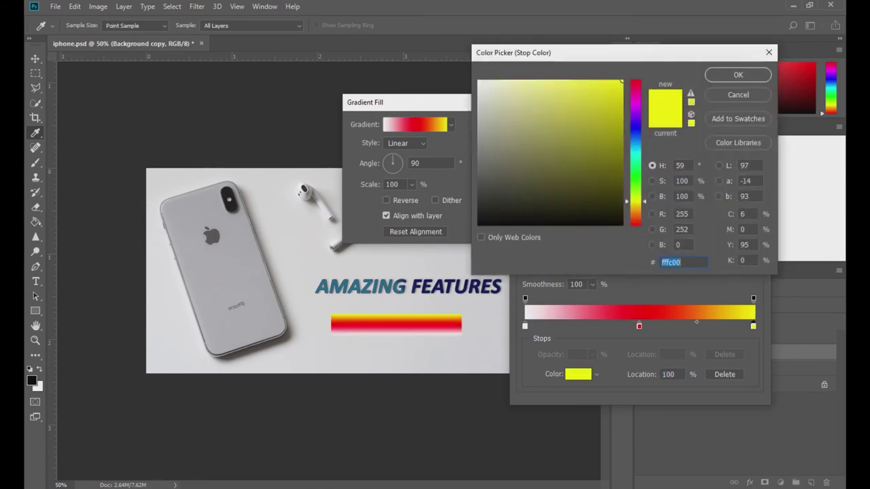
text(ffffff)
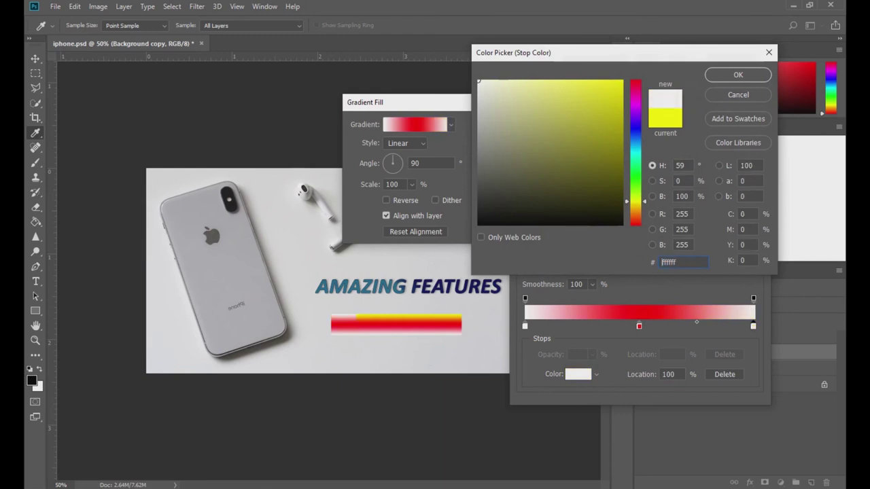
key(Return)
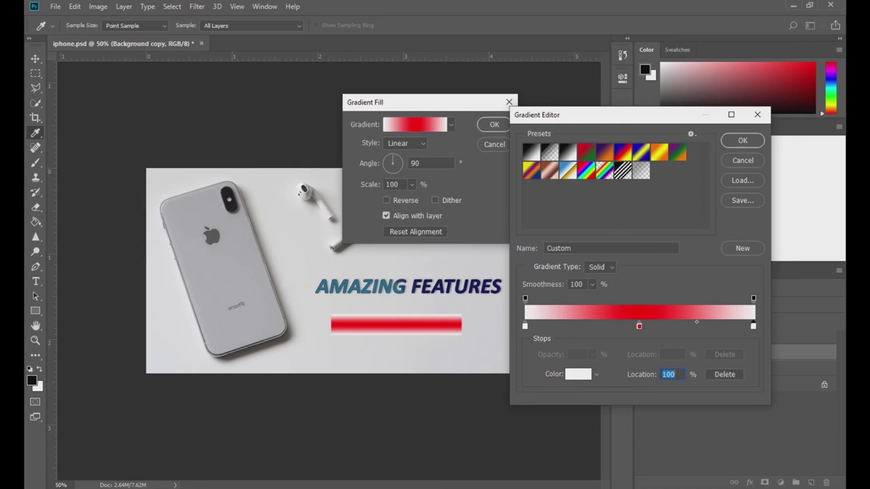
click(742, 140)
Set the gradient fill's angle to 0° so the colors run horizontally, and accept the fill
drag(380, 102, 556, 103)
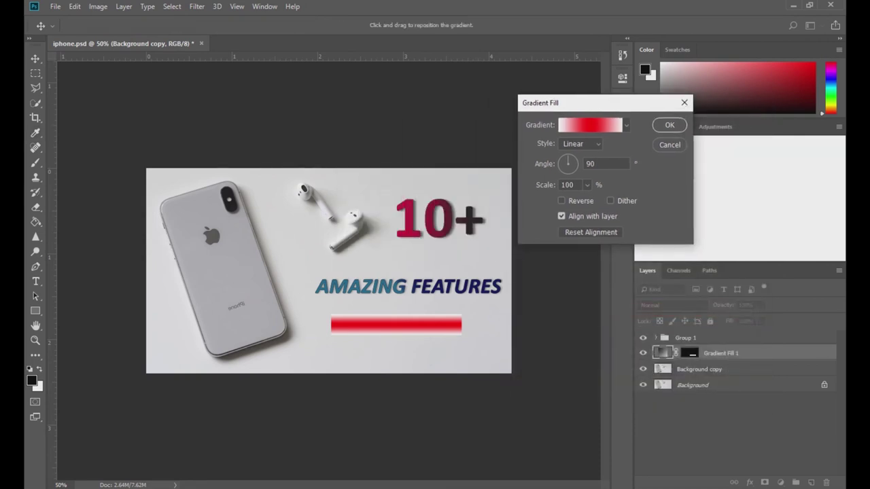
mouse_move(568, 156)
mouse_down()
mouse_move(561, 164)
mouse_move(577, 163)
mouse_up()
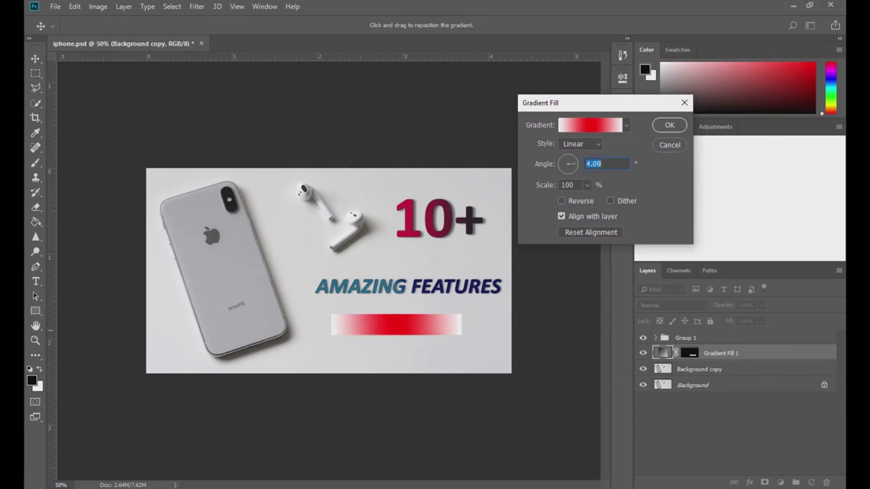
text(0)
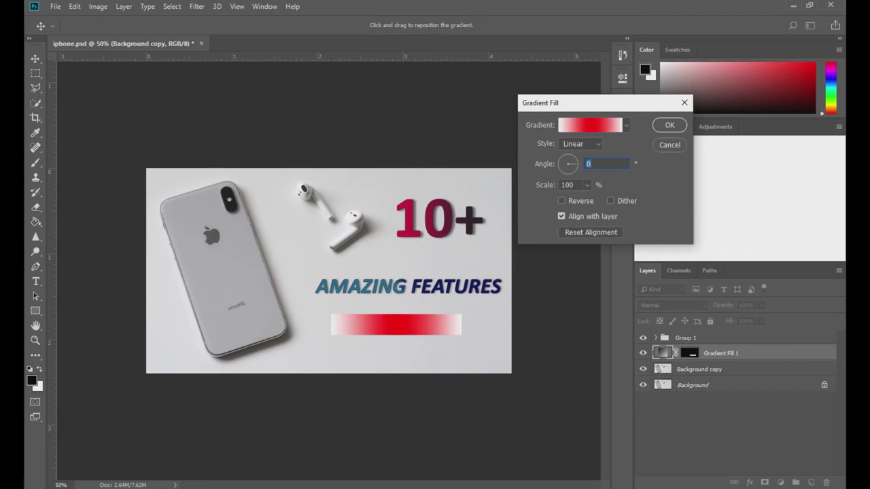
key(Return)
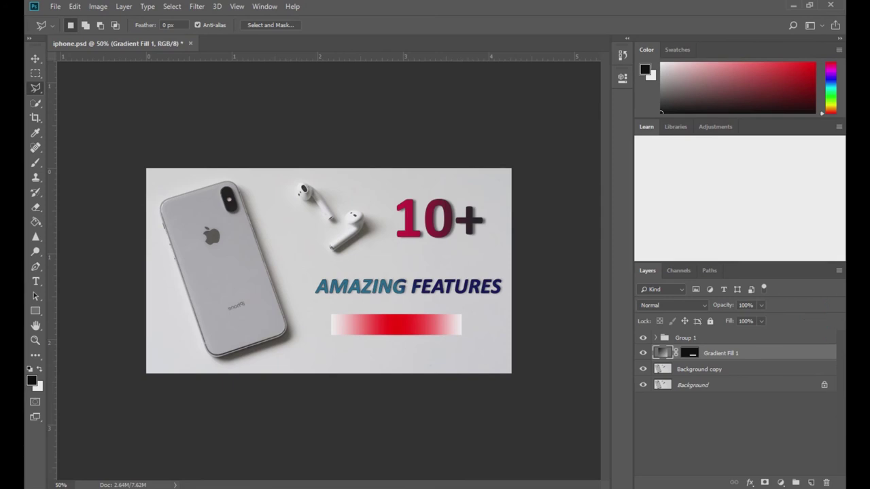
Give the Gradient Fill 1 layer a Drop Shadow with 40% opacity
double_click(782, 354)
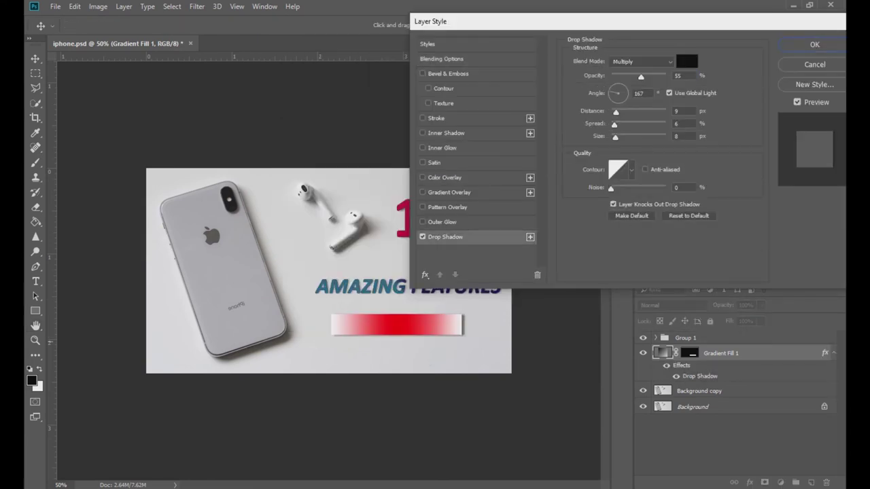
drag(684, 39, 777, 29)
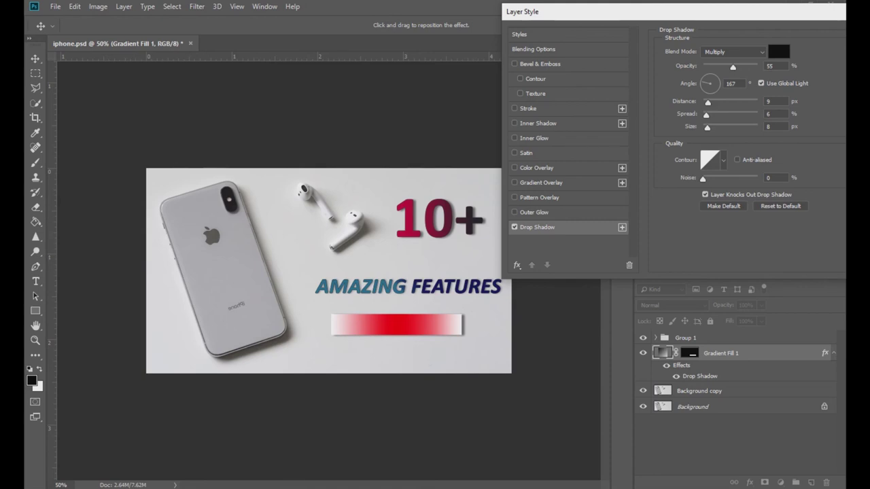
drag(733, 67, 724, 67)
Set the gradient bar's shadow angle to 163° and its distance to 6 px
key(Tab)
key(Tab)
key(Up)
key(Up)
key(Up)
key(Up)
key(Up)
key(Up)
key(Up)
key(Up)
key(Up)
key(Up)
key(Up)
key(Up)
key(Up)
key(Up)
key(Up)
key(Down)
key(Down)
key(Down)
key(Down)
key(Down)
key(Down)
key(Down)
key(Down)
key(Down)
key(Down)
key(Down)
key(Down)
Set the shadow's spread to 0% and size to 0 px, and accept the layer style
key(Tab)
key(Down)
key(Down)
key(Down)
key(Down)
key(Down)
key(Down)
key(Tab)
key(Up)
key(Up)
key(Up)
key(Up)
key(Up)
key(Up)
key(Up)
key(Up)
key(Up)
key(Up)
key(Up)
key(Up)
key(Down)
key(Down)
key(Down)
key(Down)
key(Down)
key(Down)
key(Down)
key(Down)
key(Down)
key(Down)
key(Down)
key(Down)
key(Down)
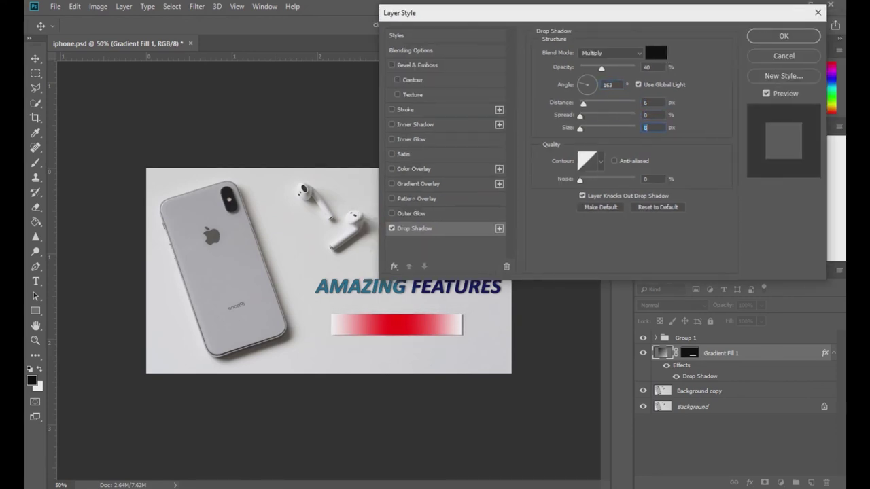
key(Return)
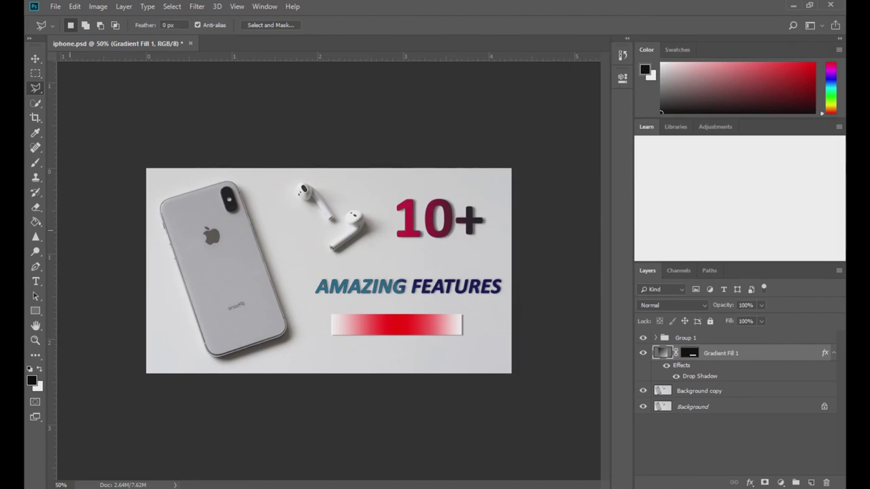
Add the text BRAND NEW starting on the red gradient bar and move it left so it fits inside the photo
key(t)
click(358, 327)
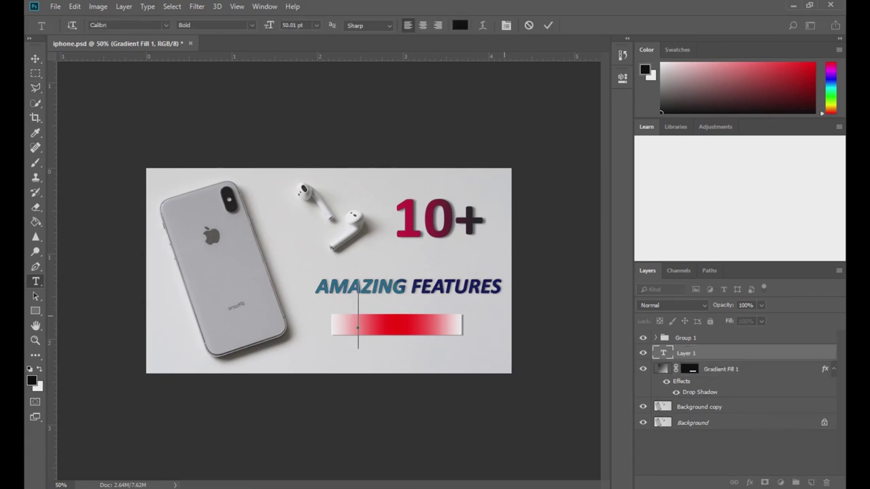
text(BRANDIN)
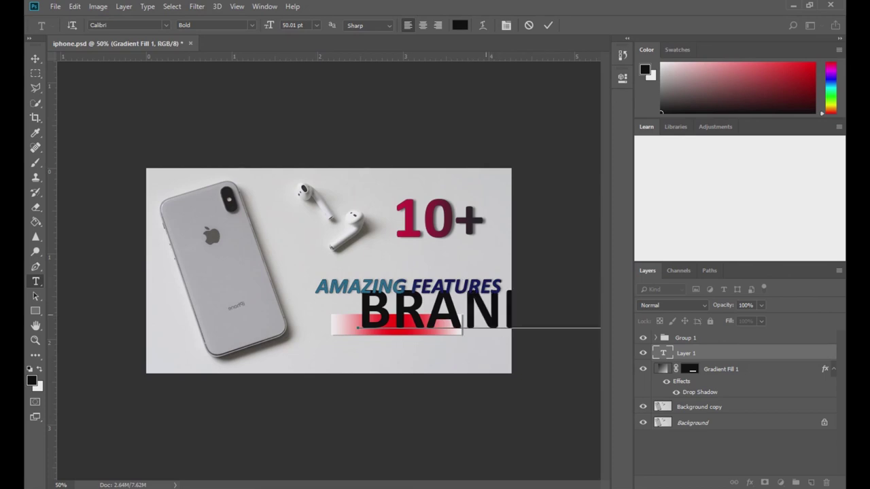
drag(363, 312, 598, 315)
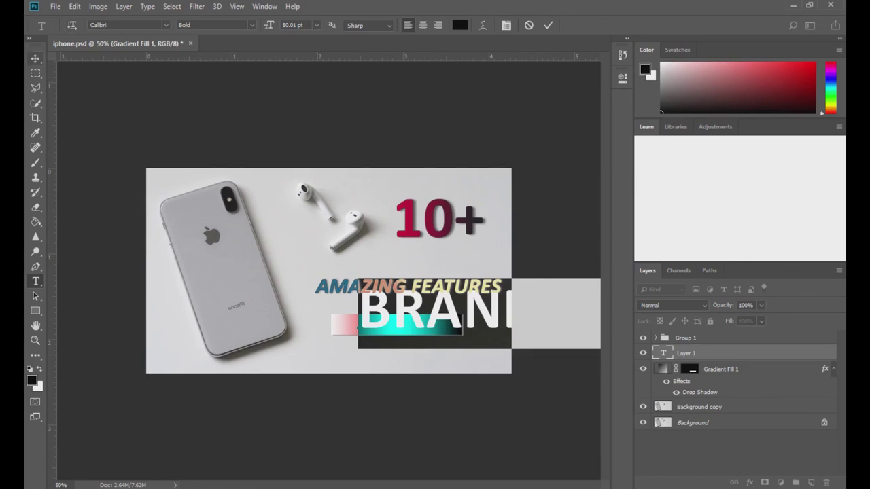
click(36, 58)
drag(463, 312, 292, 297)
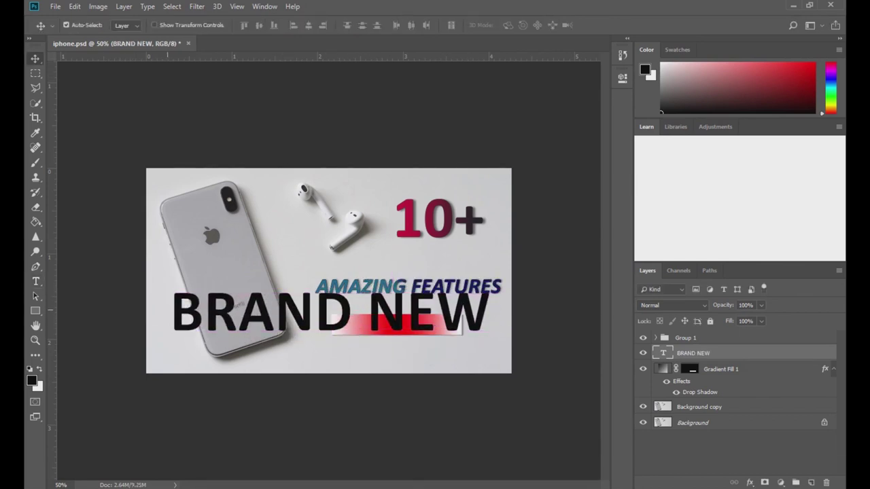
Reduce the font size of the BRAND NEW text to 14.01 pt
key(t)
drag(172, 313, 489, 314)
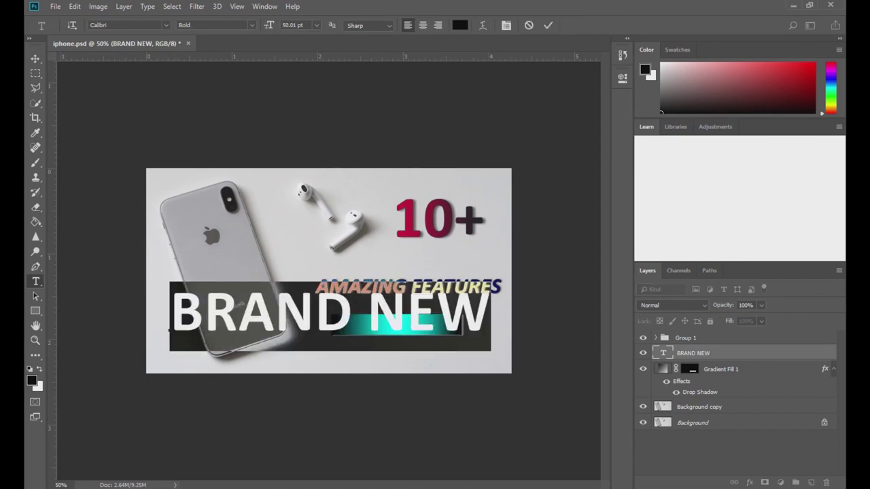
drag(269, 25, 245, 25)
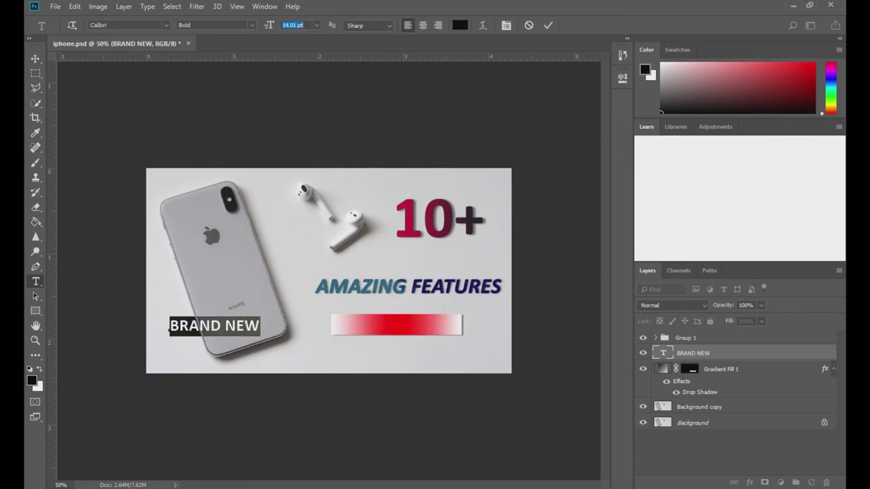
Commit the resized BRAND NEW text and move it onto the red-white gradient bar
key(Return)
click(35, 59)
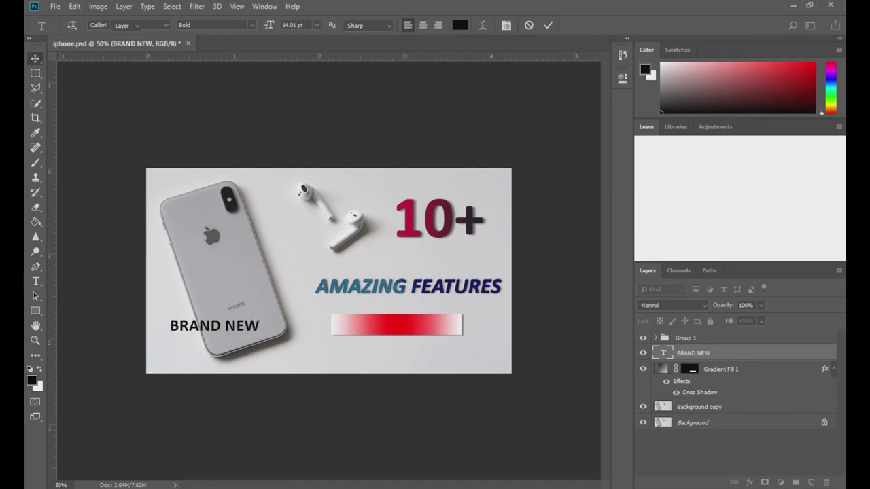
drag(216, 320, 444, 326)
Widen the letter spacing of the BRAND NEW text by setting its tracking to 51
click(35, 282)
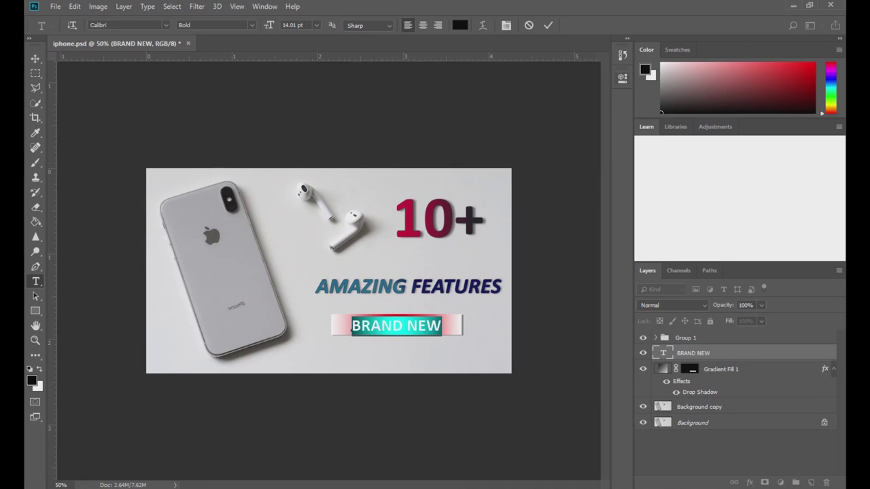
click(622, 78)
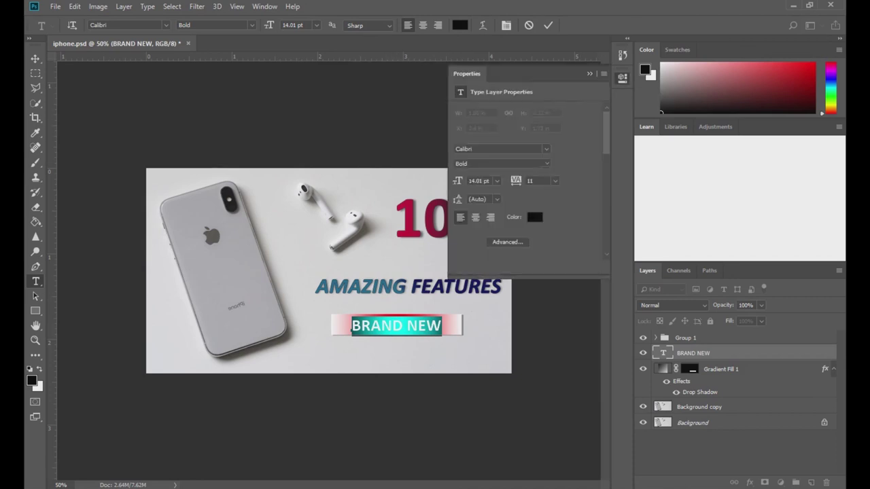
click(622, 78)
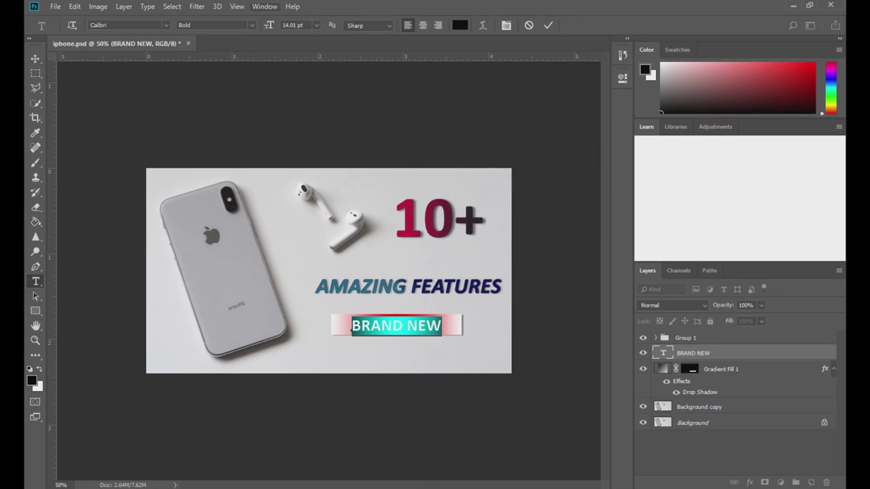
click(264, 6)
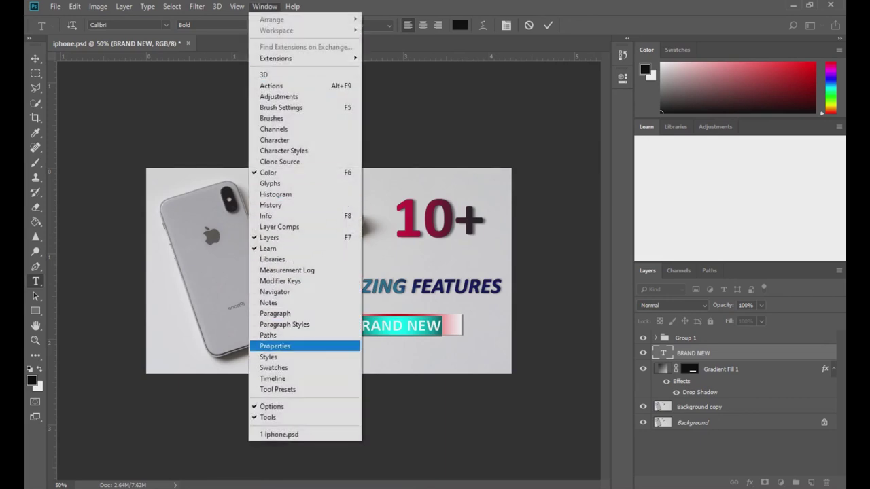
click(286, 346)
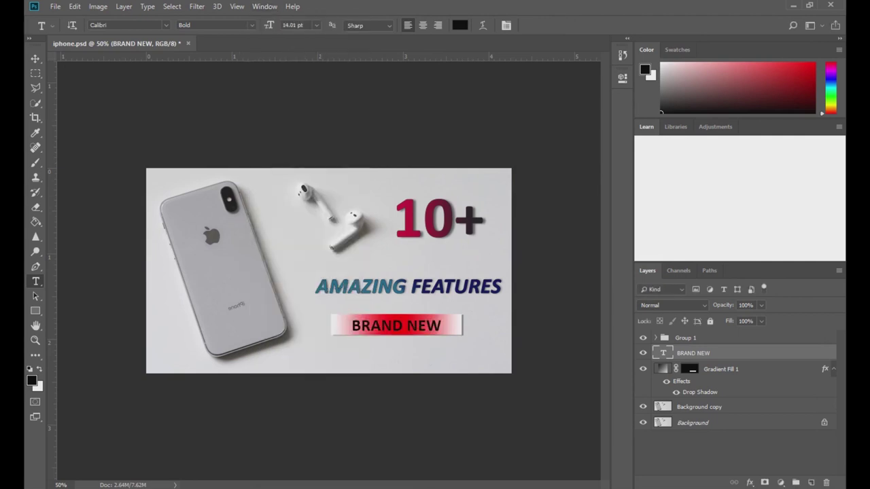
drag(516, 180, 490, 181)
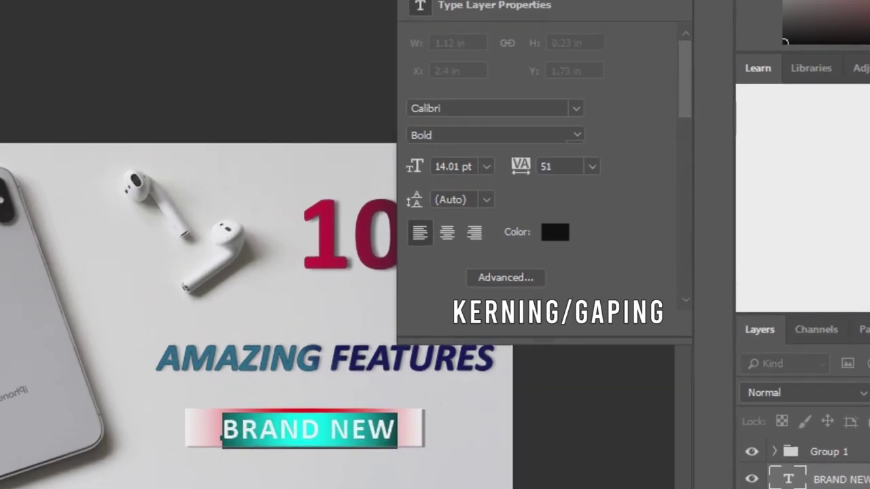
click(687, 6)
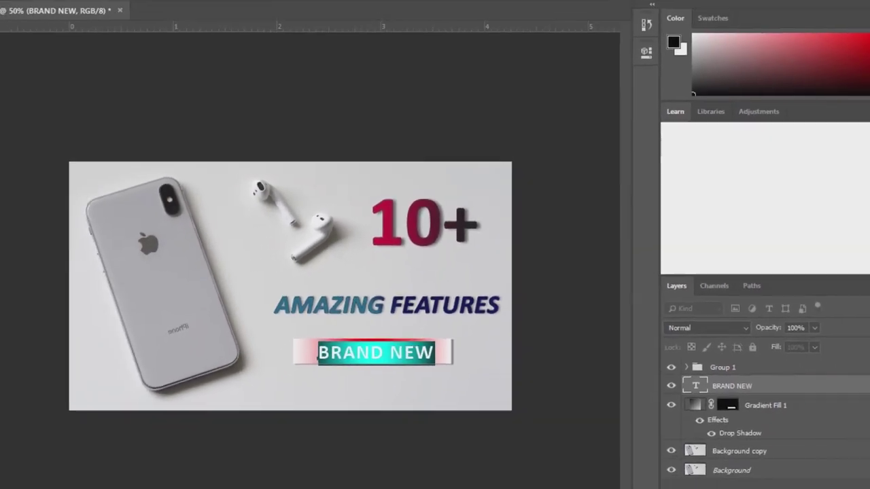
Nudge the BRAND NEW text slightly left to centre it on the gradient bar
click(13, 52)
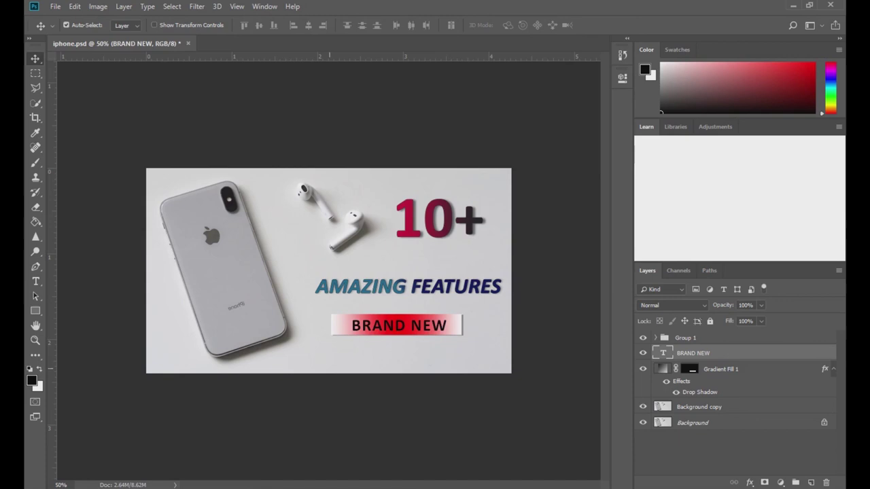
key(Left)
key(Left)
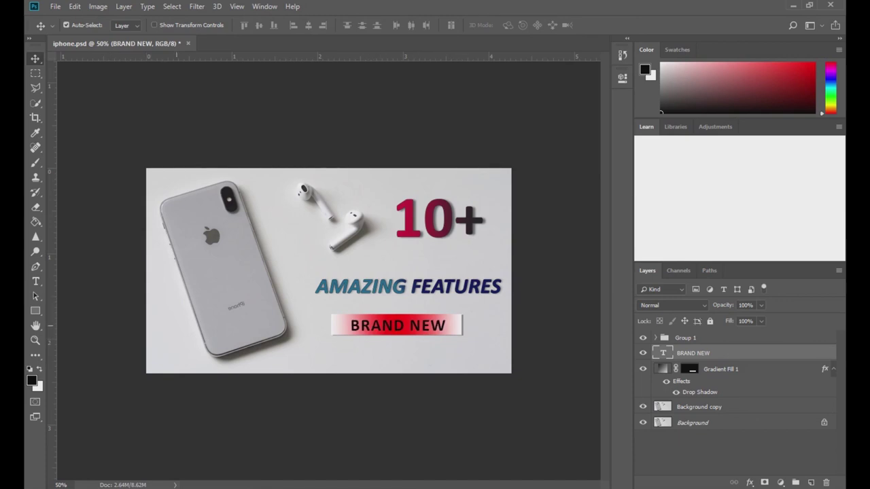
Try an off-white colour on the BRAND NEW text and return the text to the black foreground colour
key(t)
drag(447, 327, 350, 326)
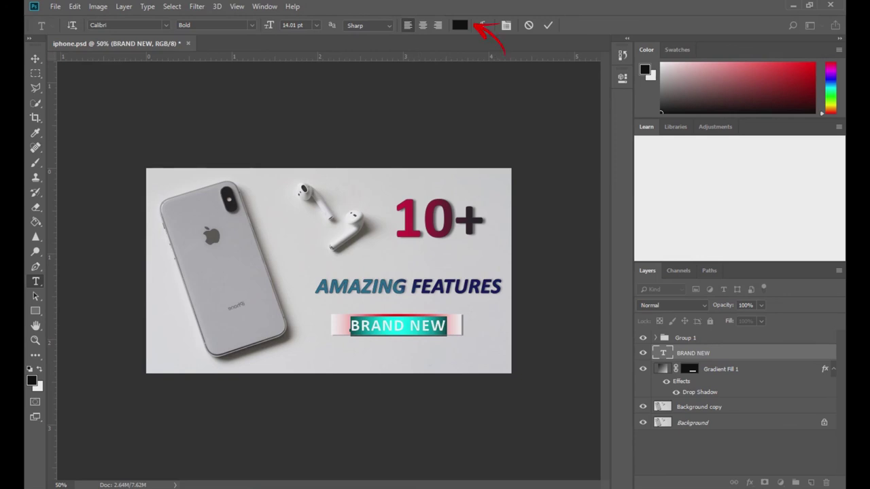
click(461, 25)
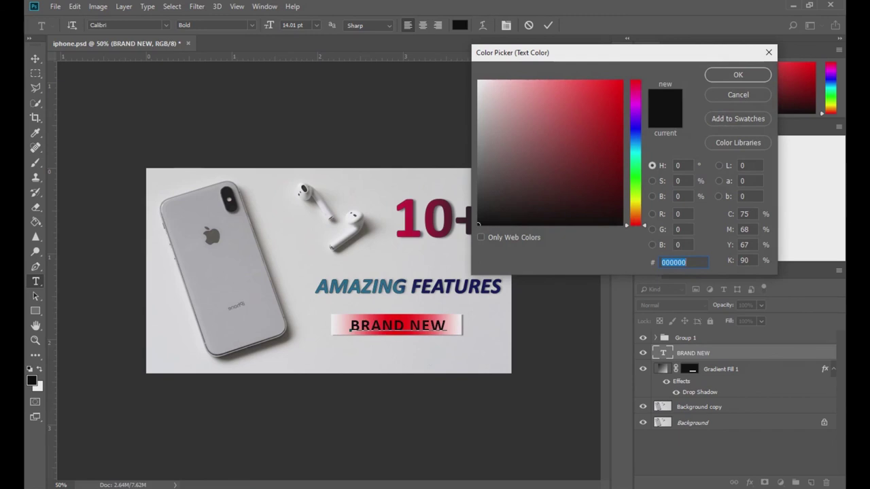
text(fefcfc)
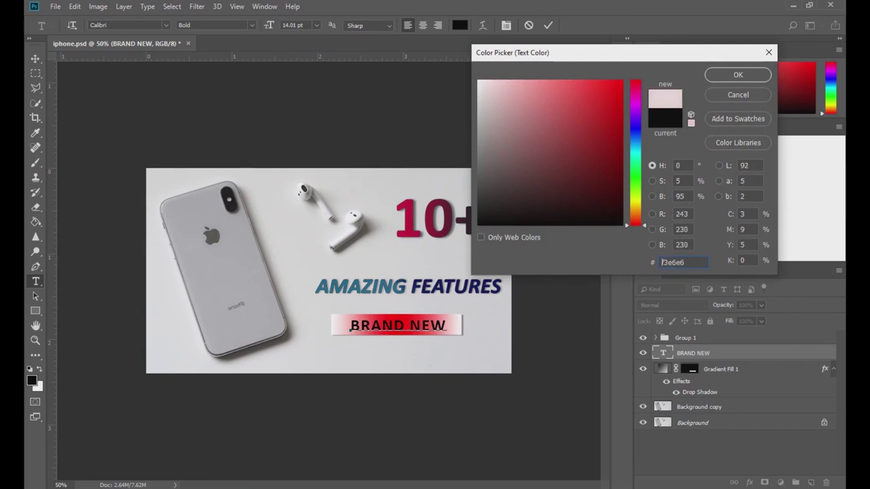
click(738, 75)
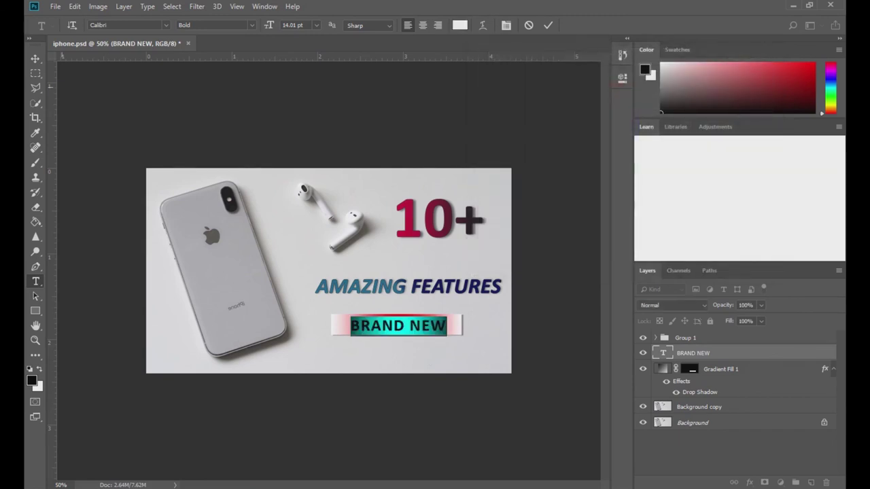
click(35, 58)
click(66, 25)
click(66, 25)
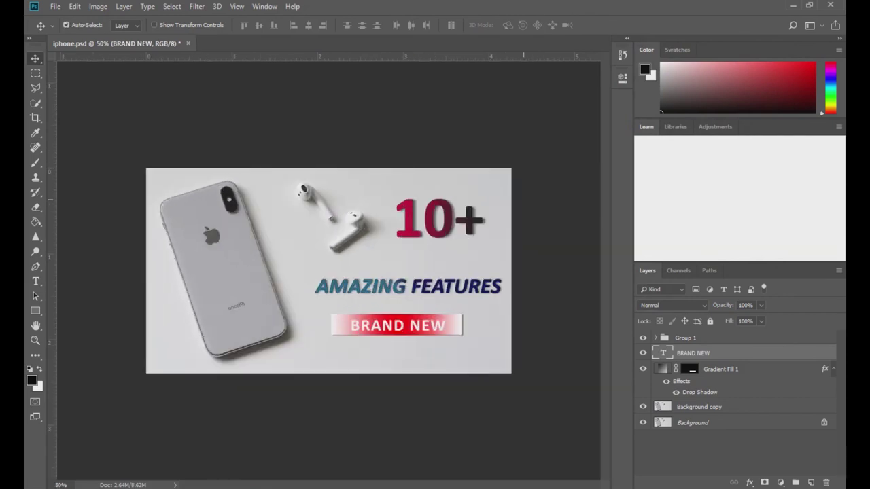
key(alt+BackSpace)
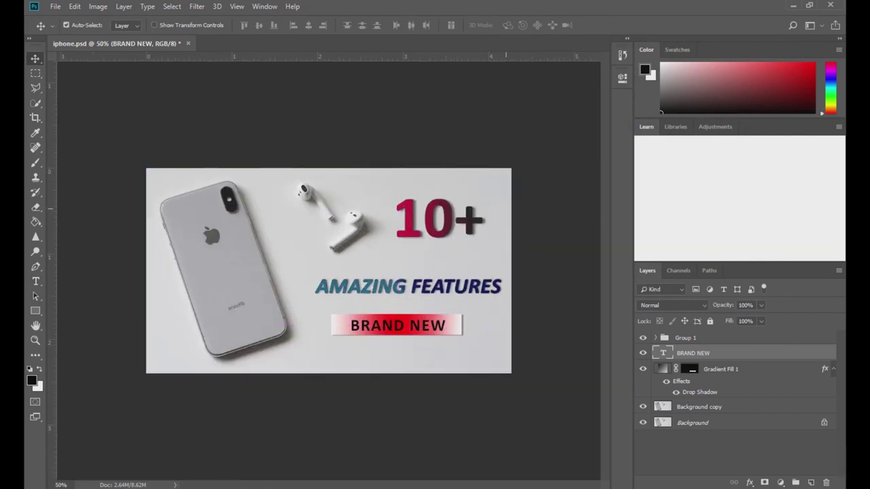
Move the BRAND NEW text layer and the gradient fill layer together into Group 1
key(ctrl+minus)
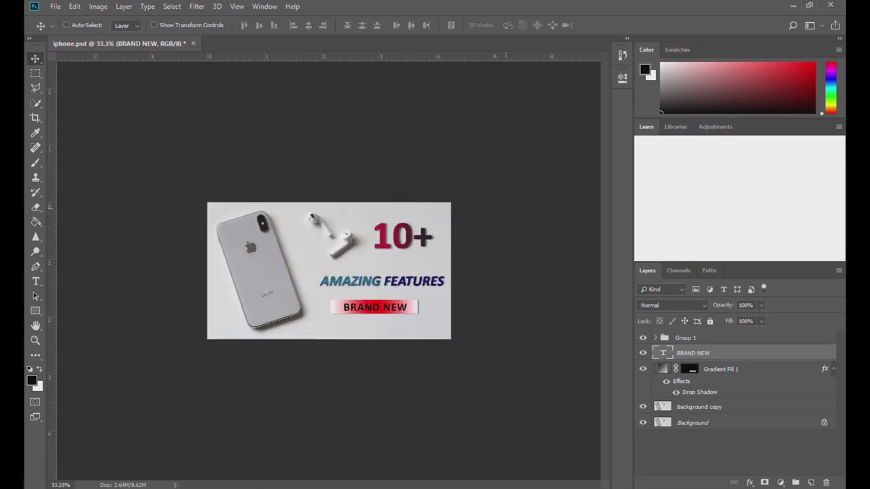
key(ctrl+minus)
key(ctrl+0)
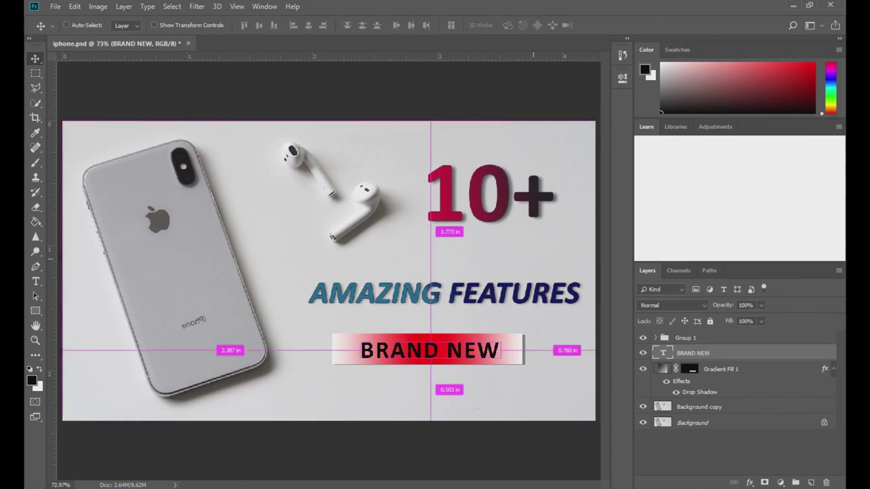
key(ctrl+1)
drag(520, 282, 452, 297)
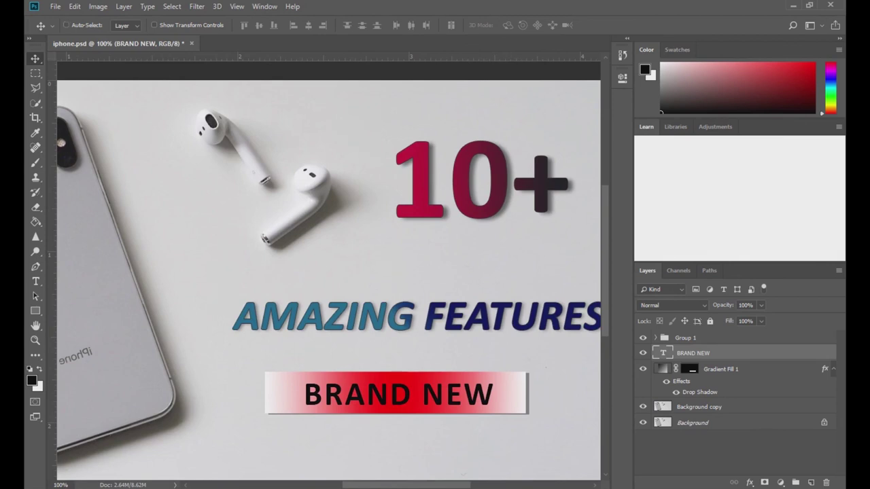
ctrl+click(722, 369)
drag(720, 369, 720, 339)
click(66, 25)
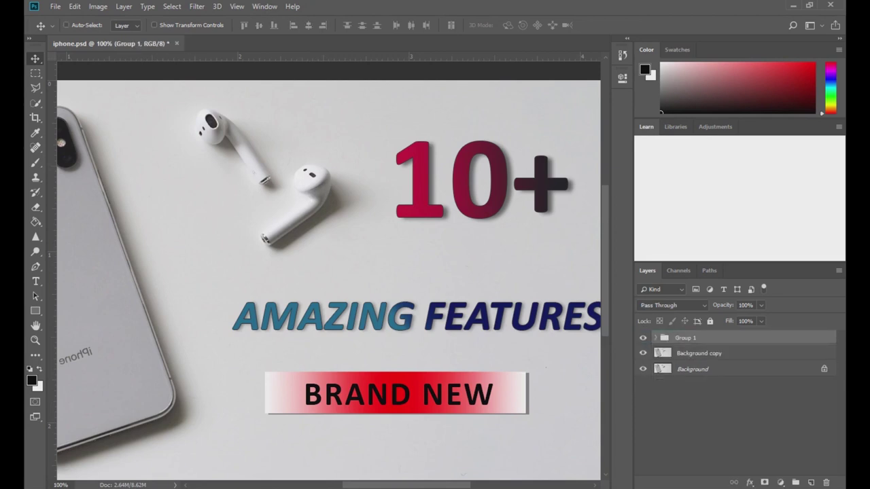
Fit the whole design in view and toggle Group 1's visibility off and on to compare it with the bare photo
key(ctrl+minus)
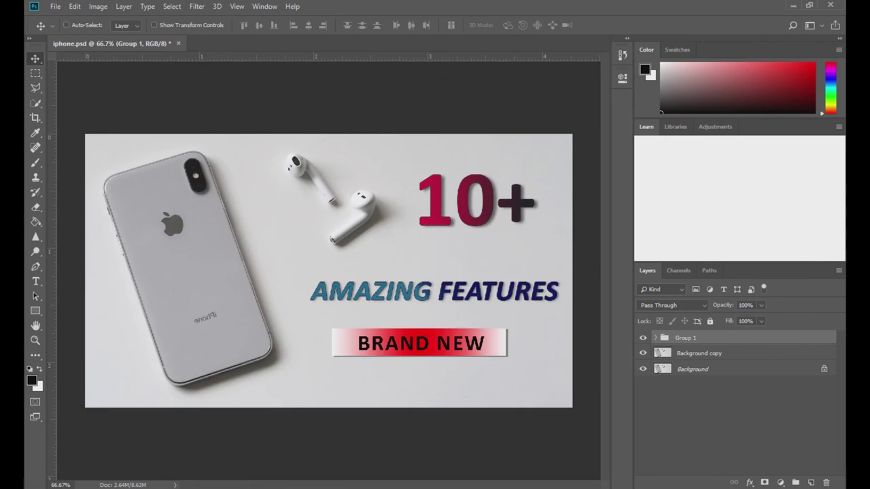
key(ctrl+0)
click(643, 338)
click(643, 338)
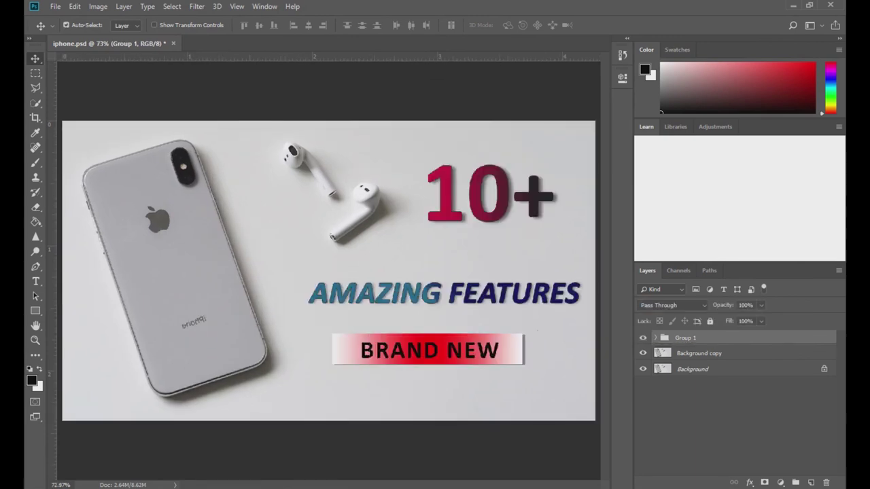